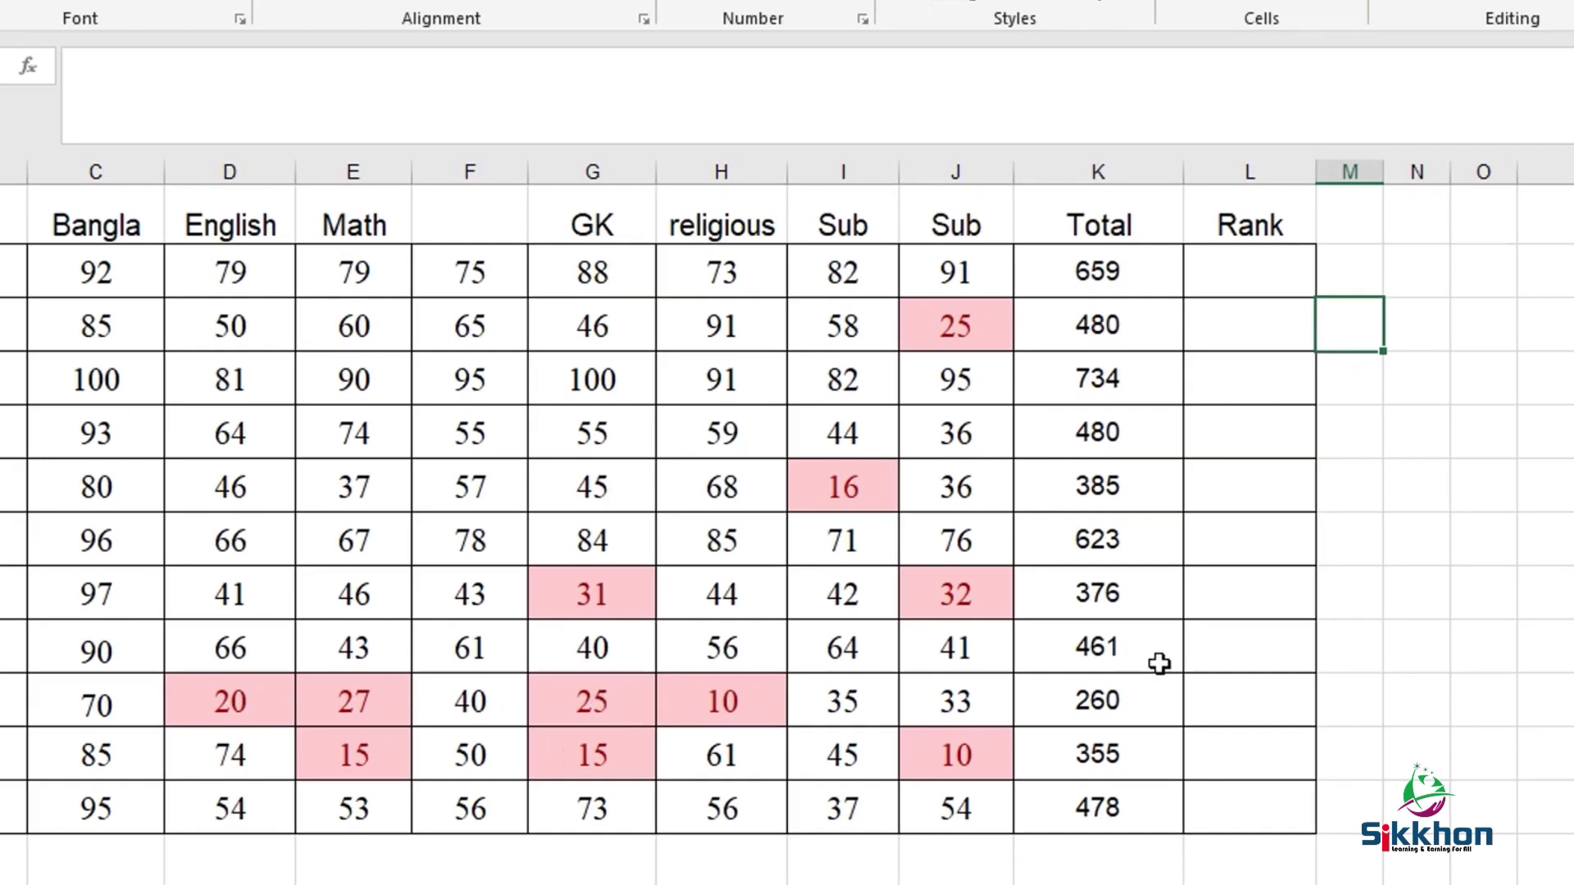
Widen Rank column L and start editing its first cell, L2.
click(1097, 269)
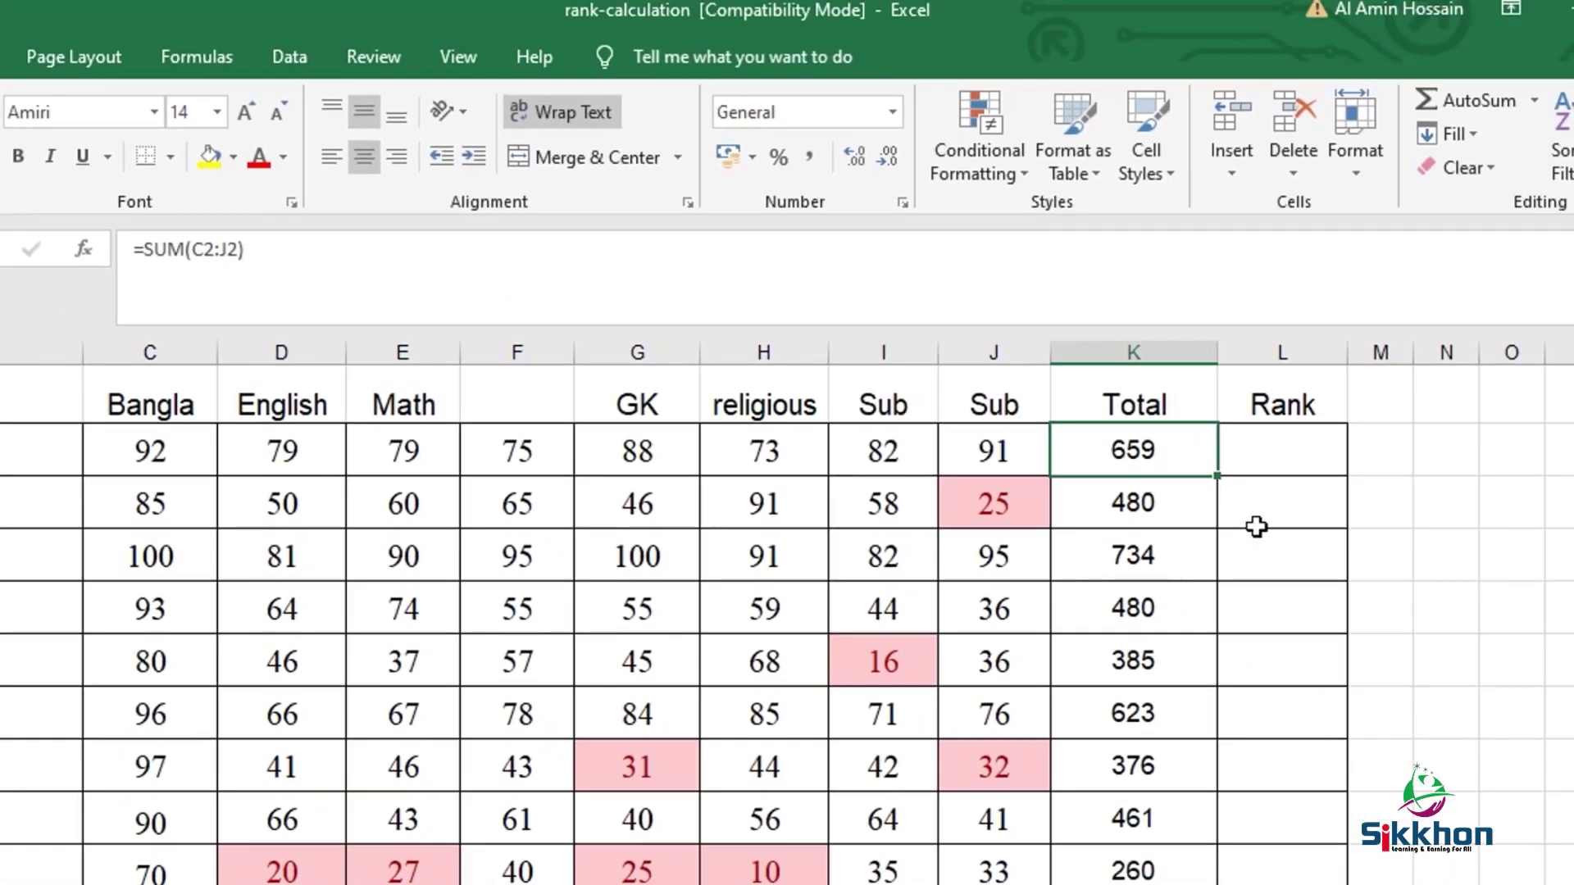
click(1291, 449)
drag(1353, 354, 1387, 355)
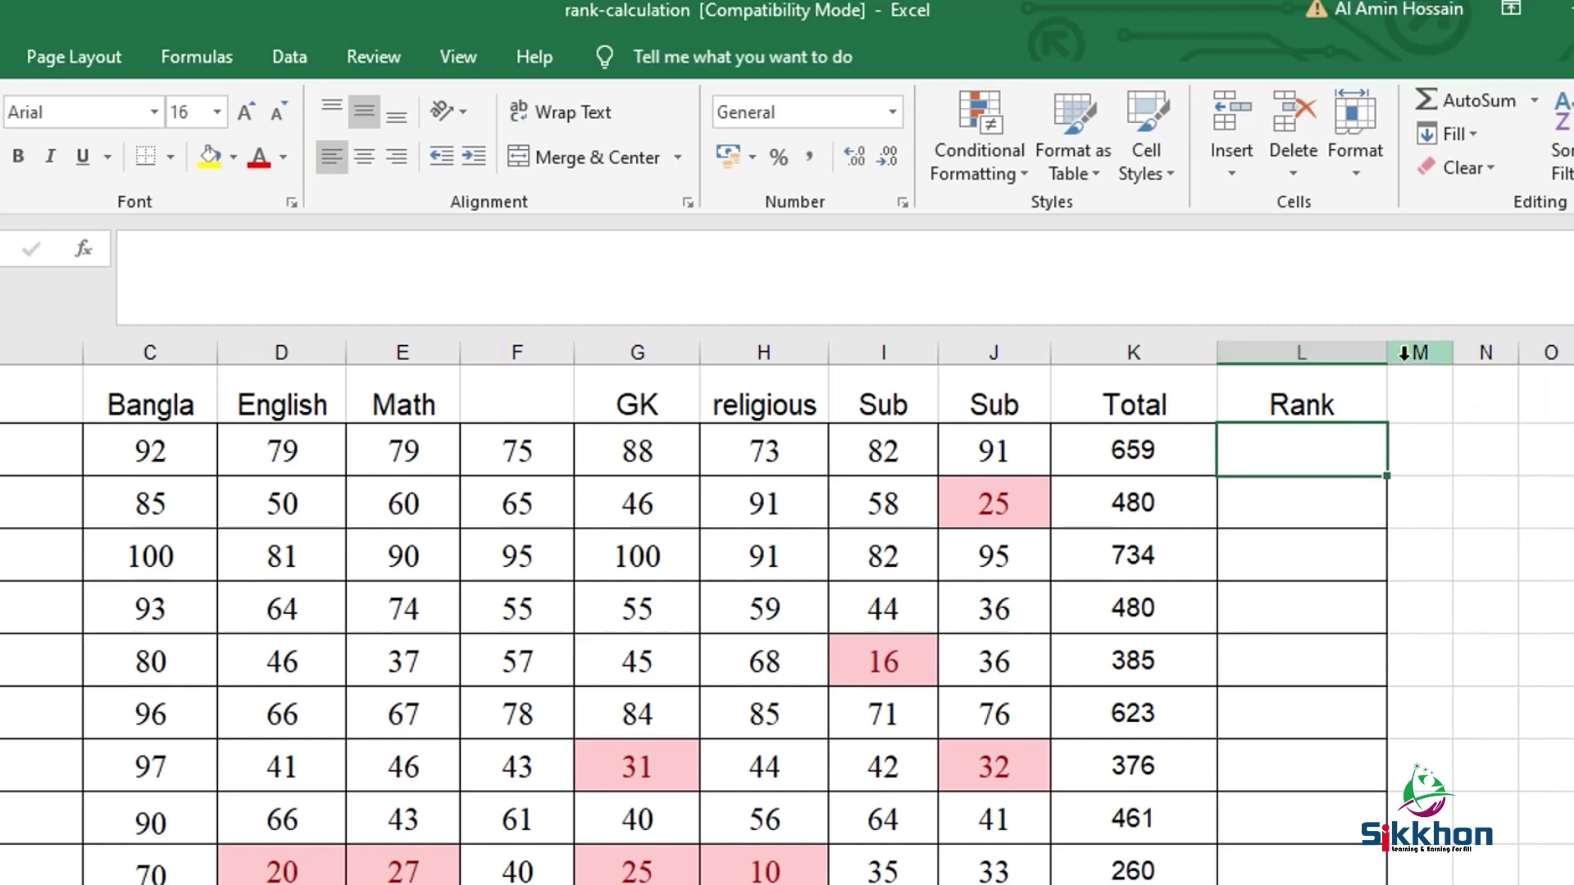
drag(1388, 353, 1424, 359)
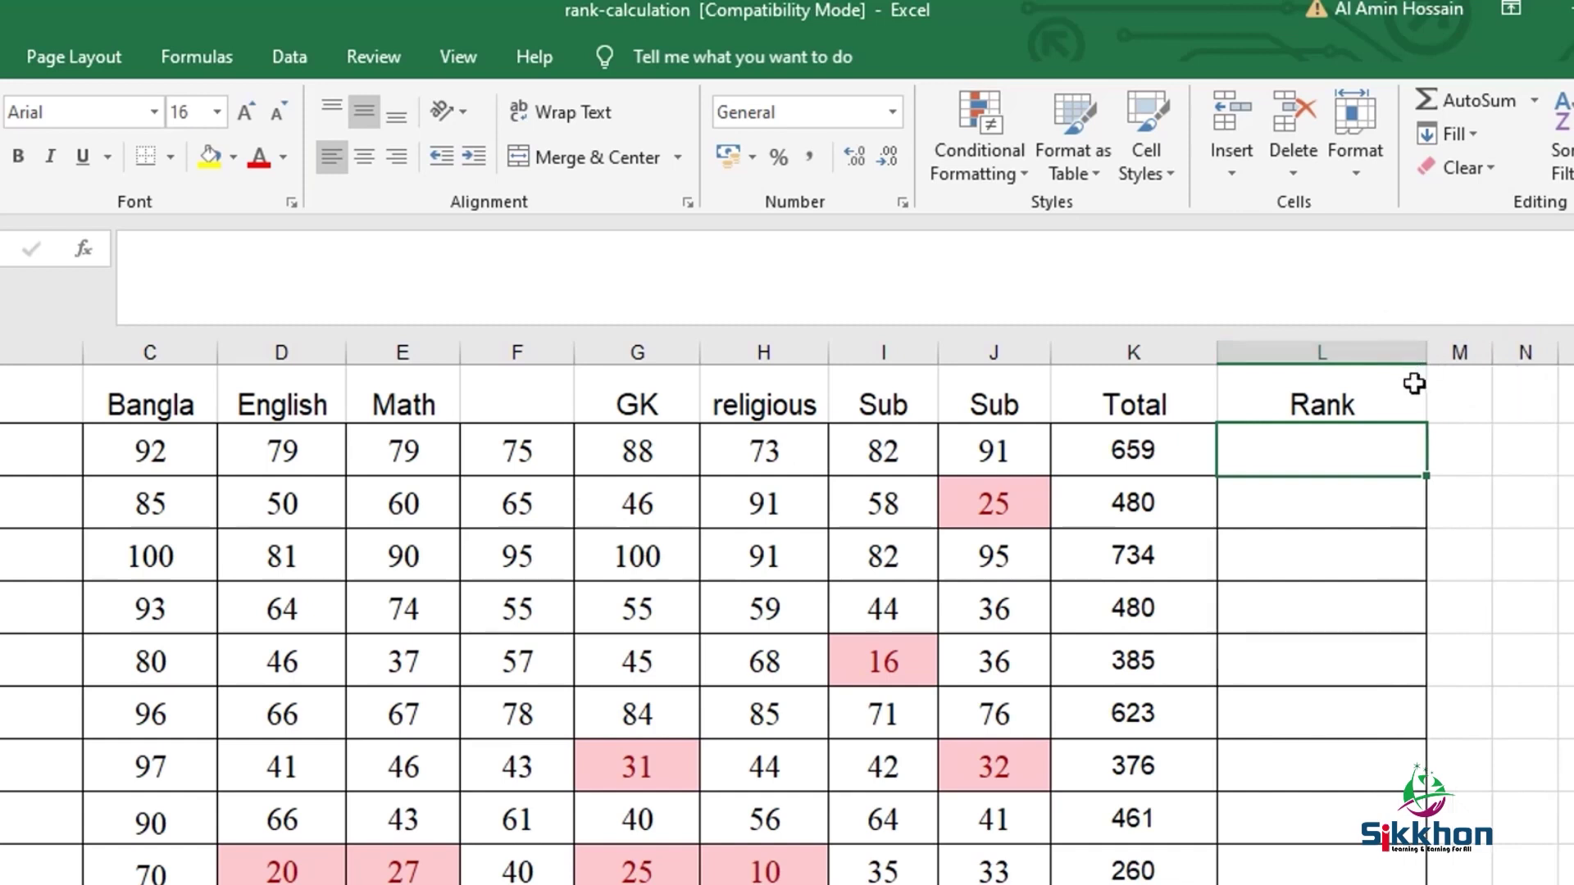
double_click(1316, 469)
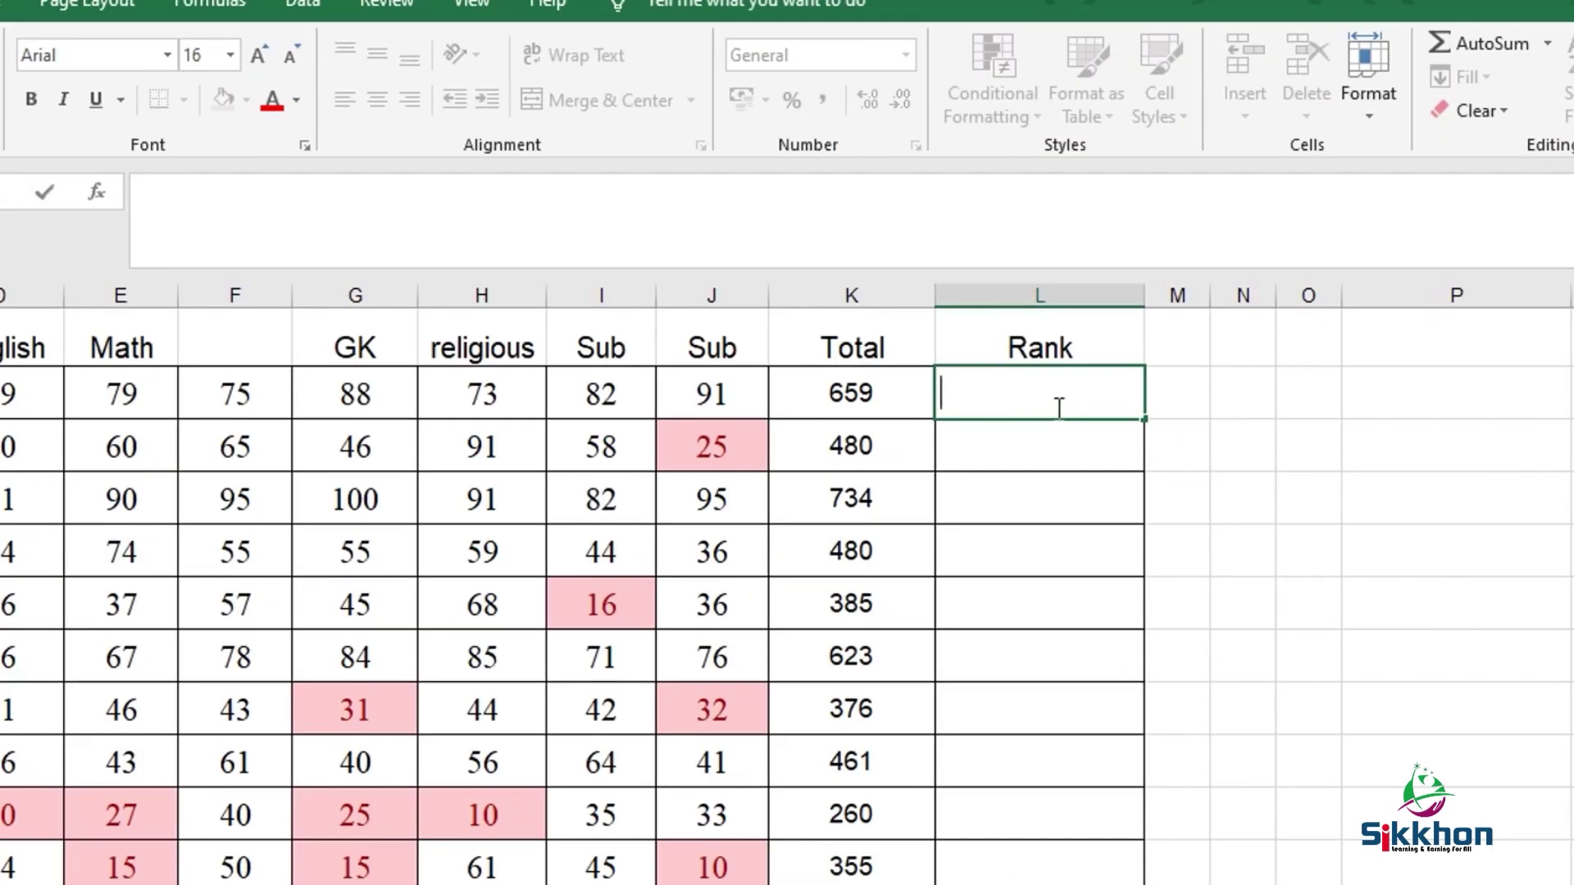
Enter =RANK(K2,K$2:K$12,0) in L2, ranking the 659 total descending to return 2.
text(=)
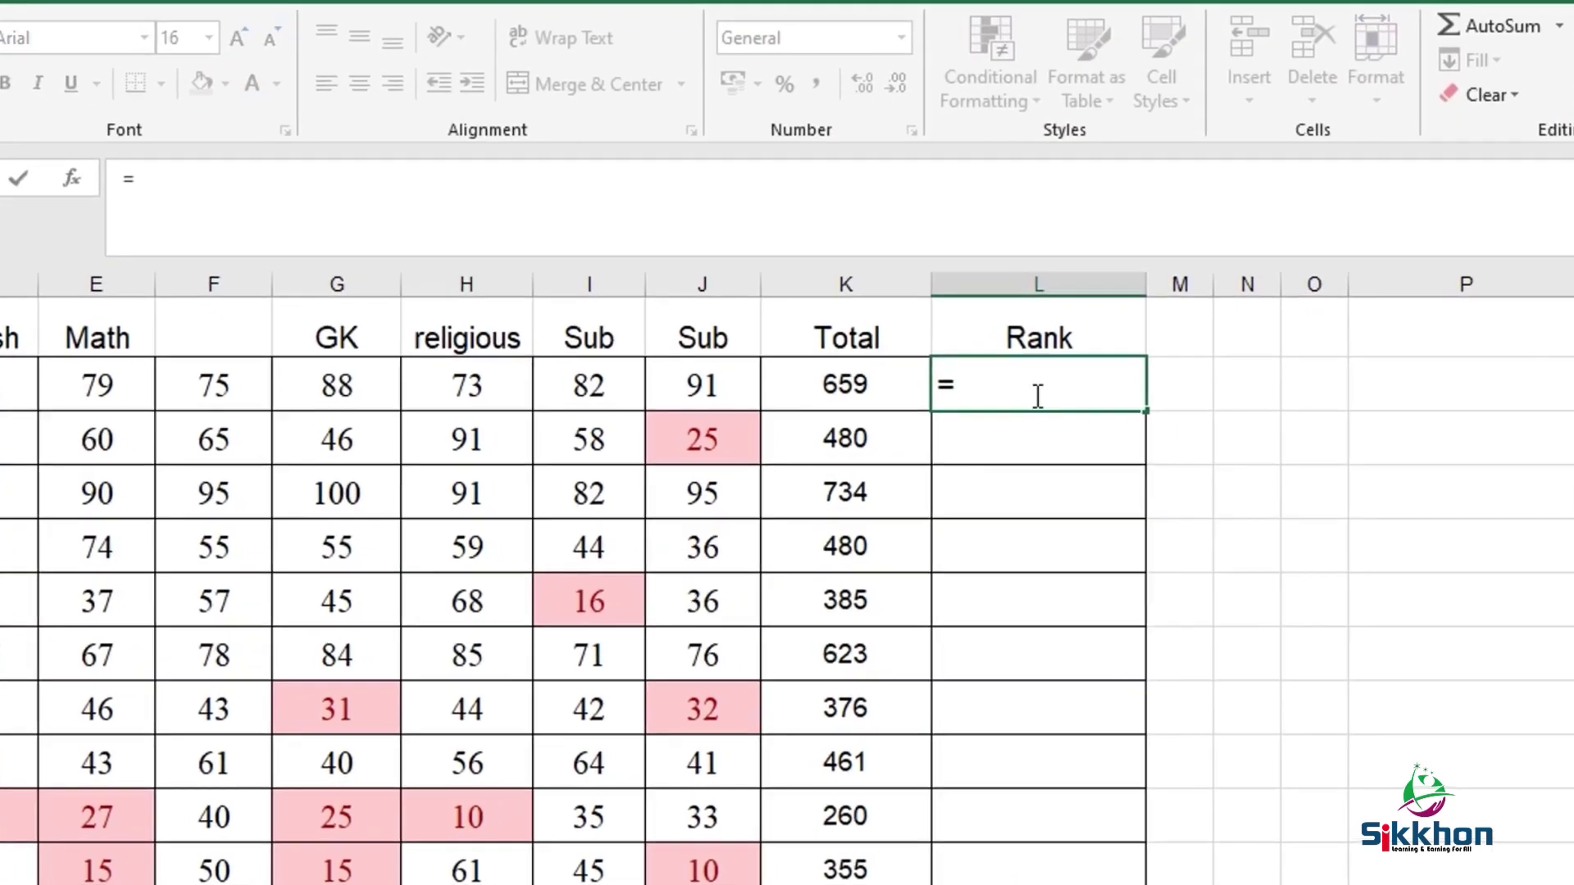
text(ran)
text(k)
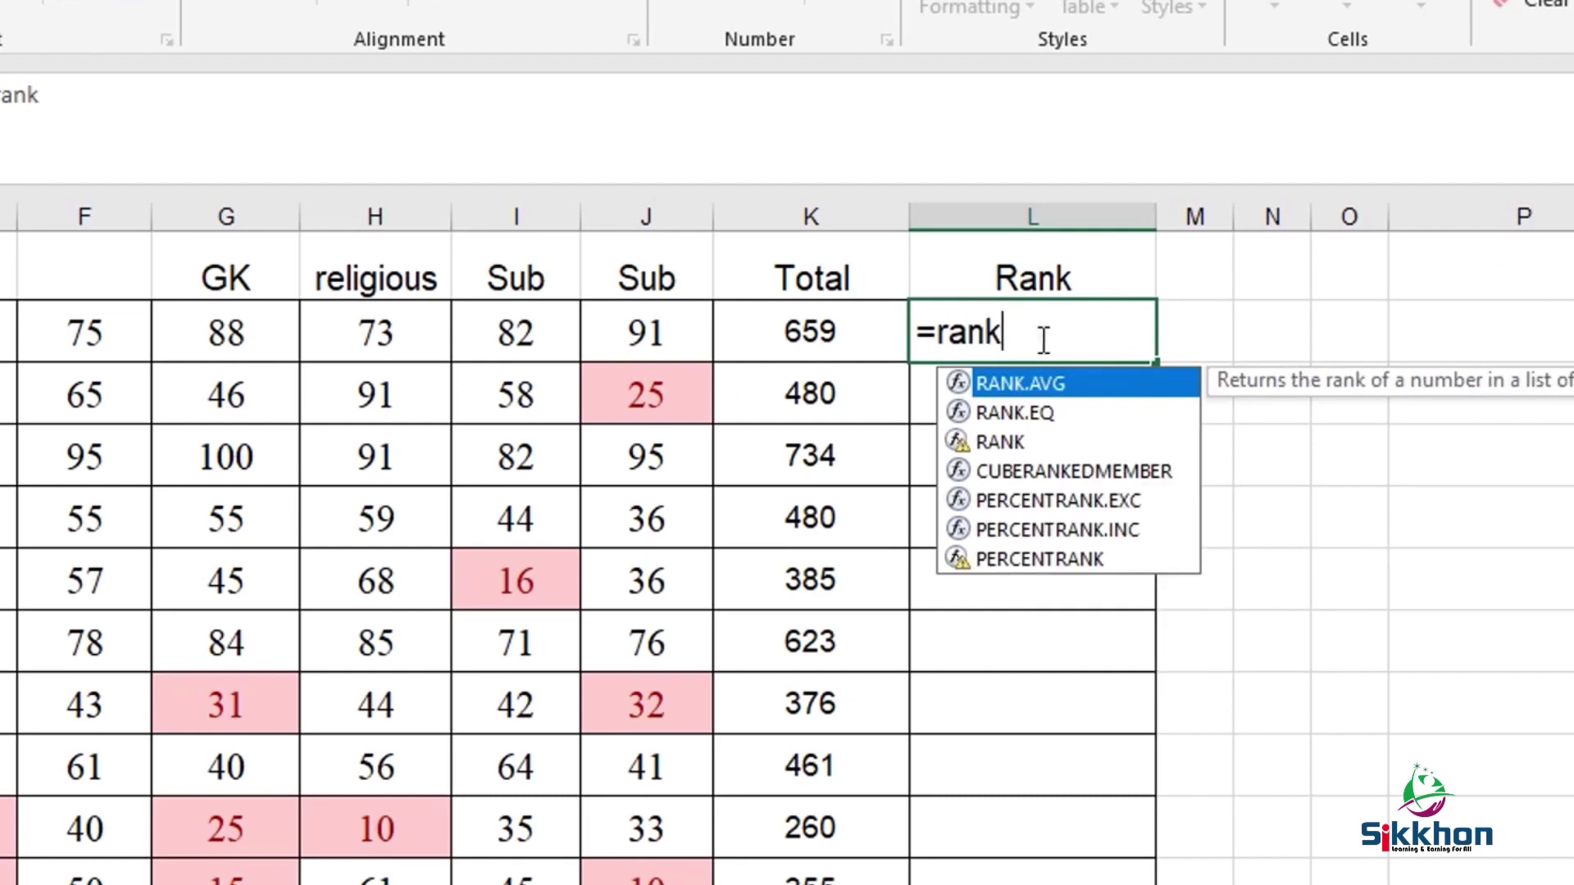
text(()
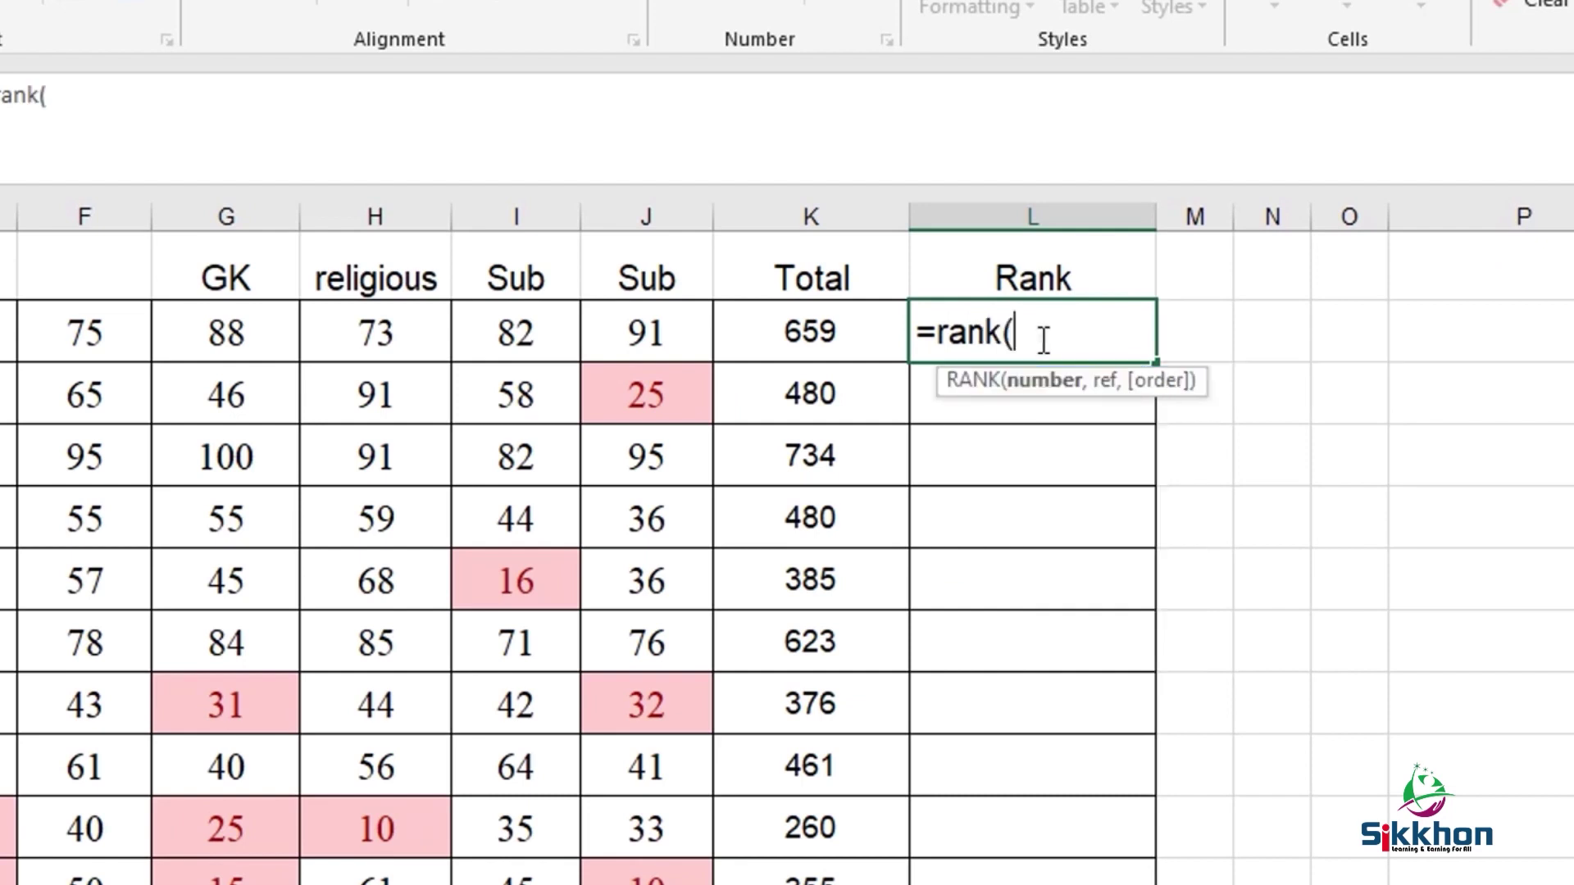
click(856, 331)
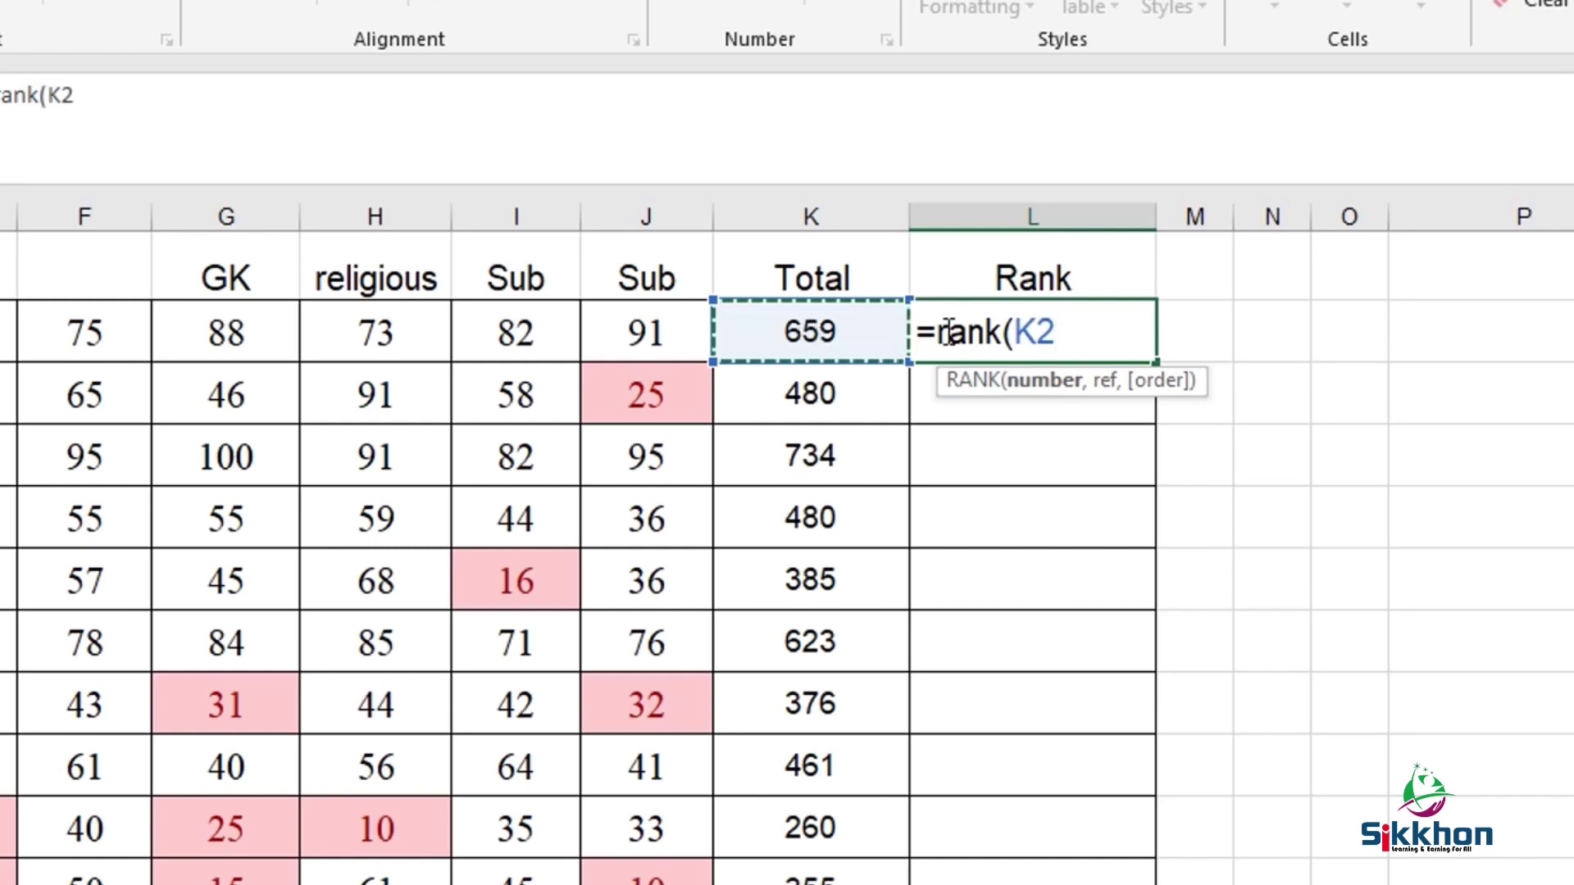
text(,)
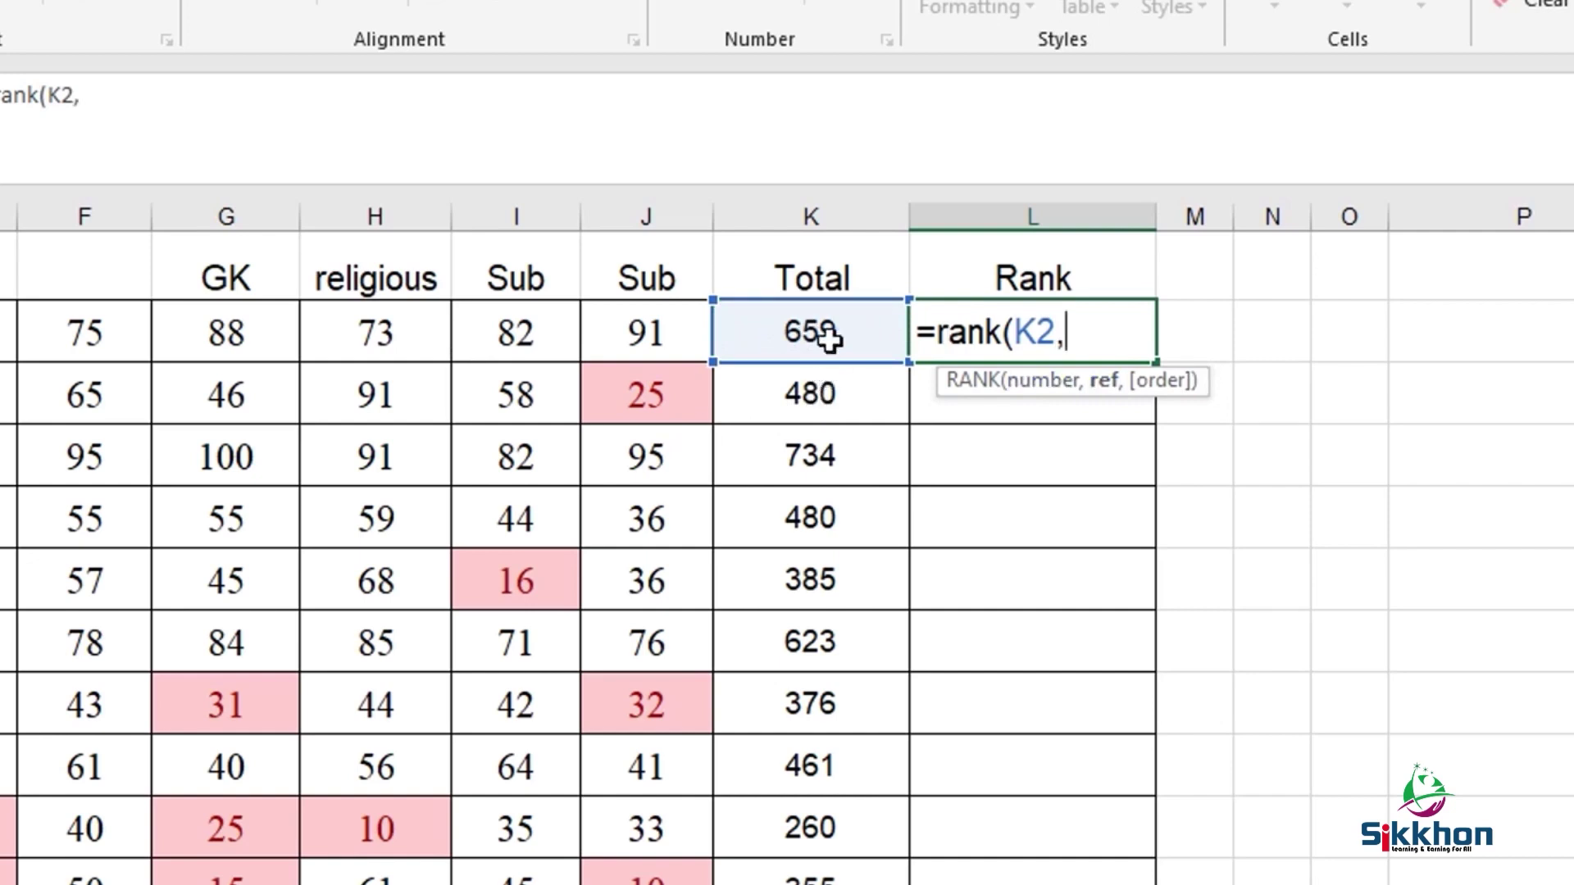
drag(830, 334, 820, 881)
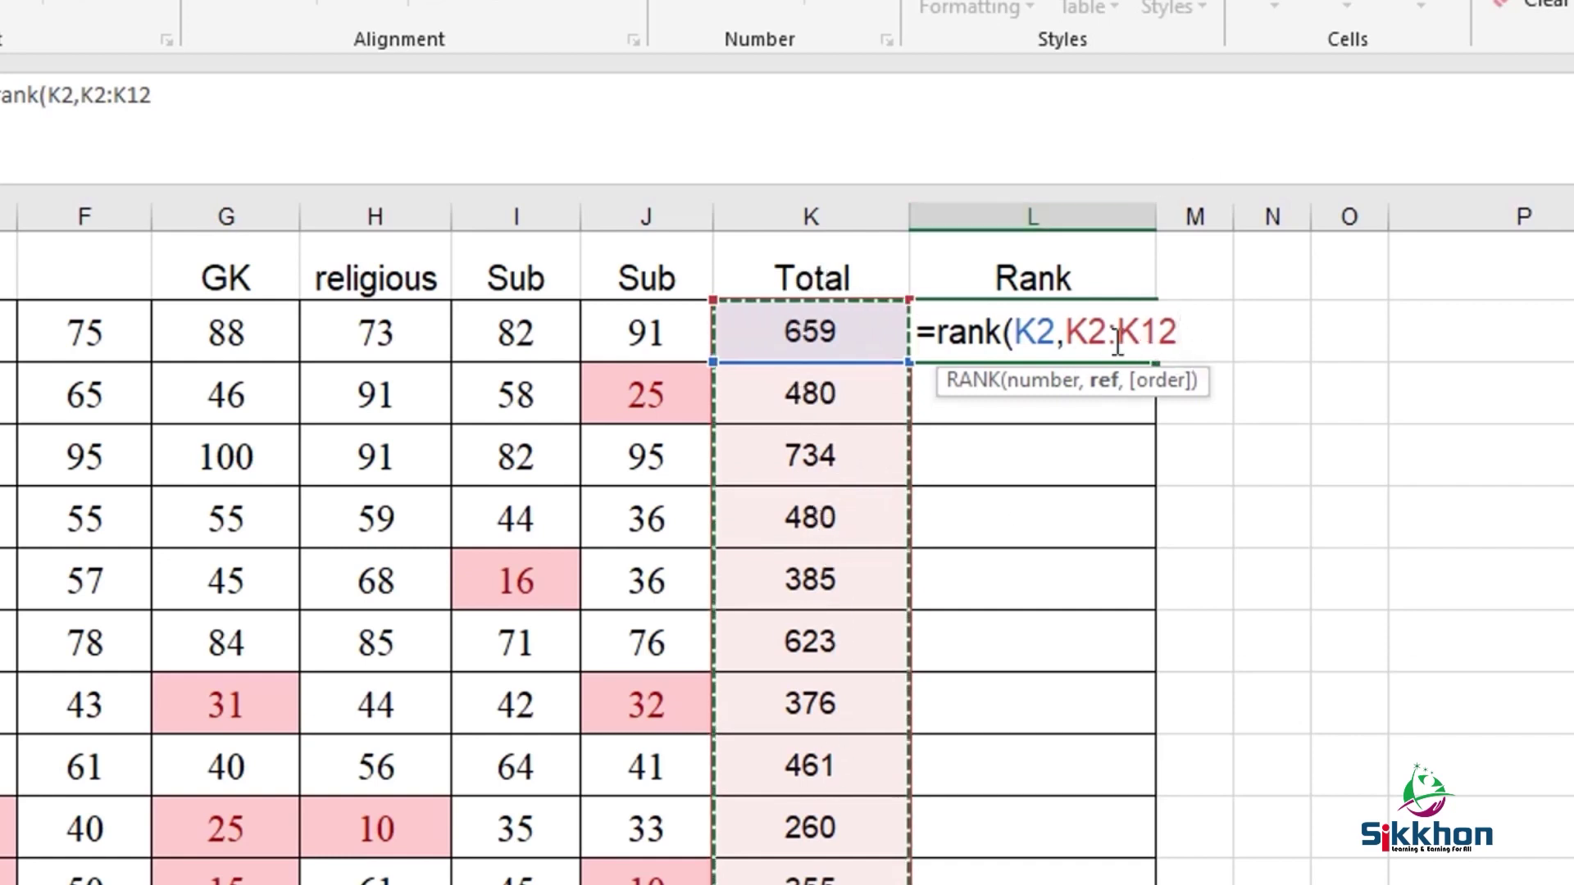
click(1092, 324)
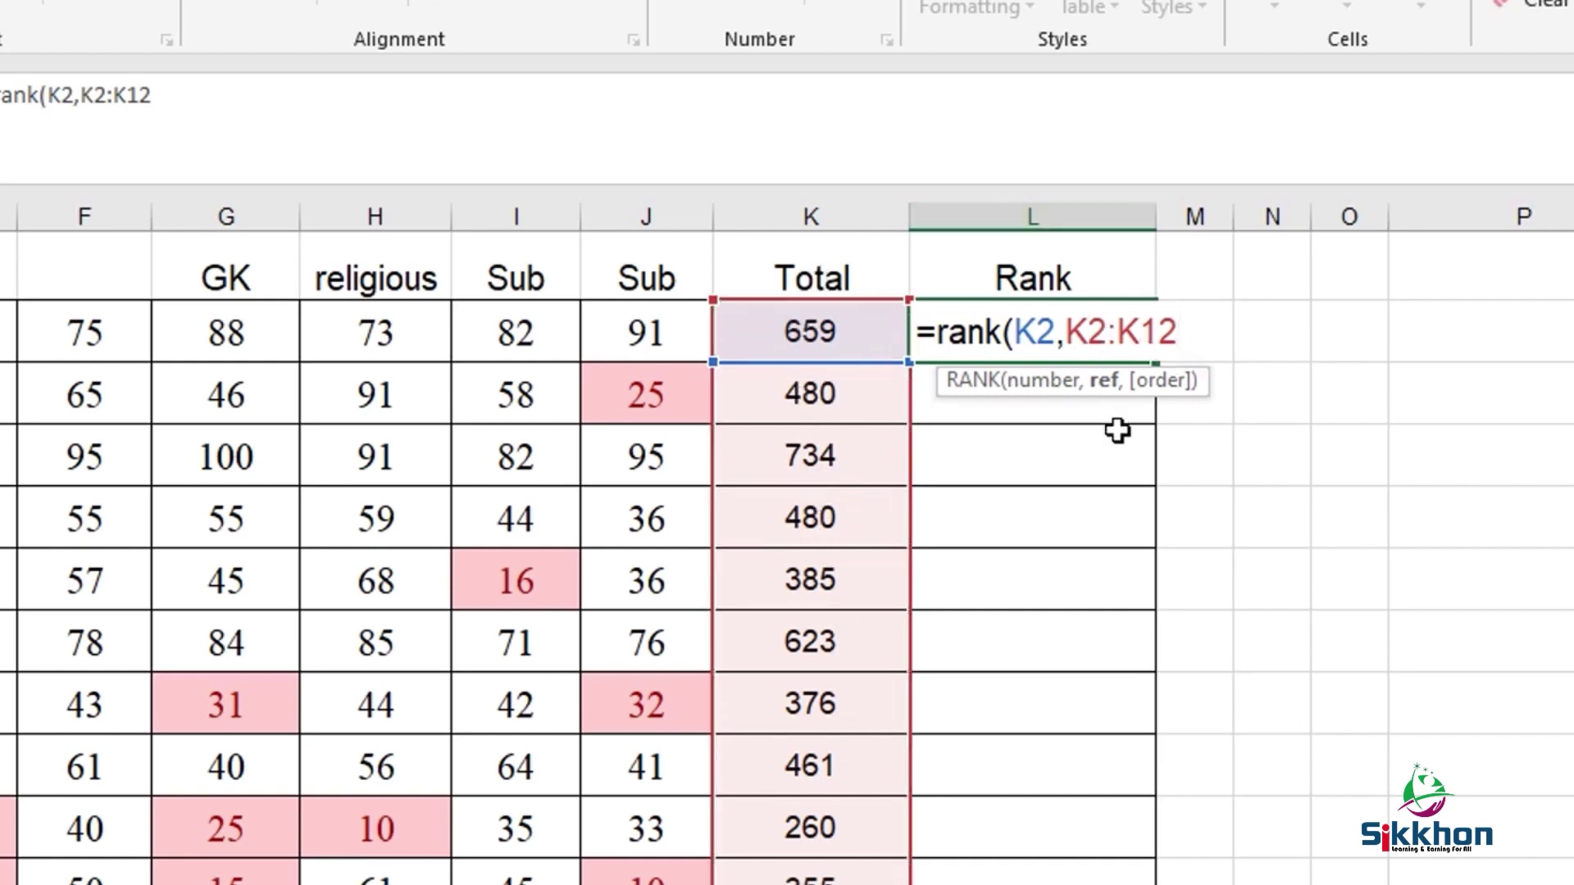
text($)
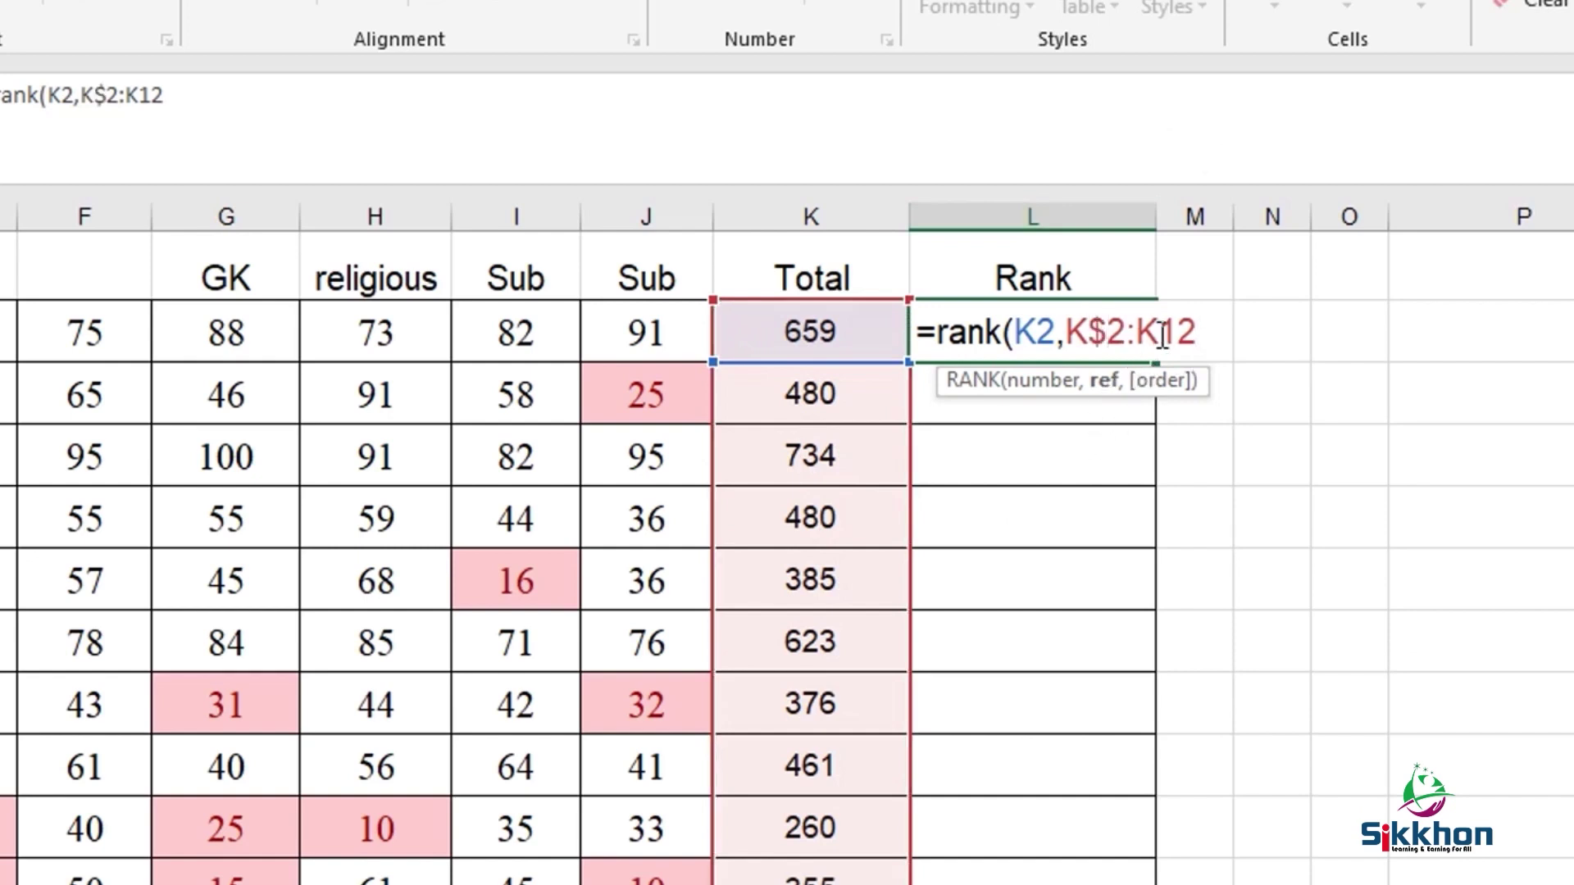
click(1172, 324)
text($12)
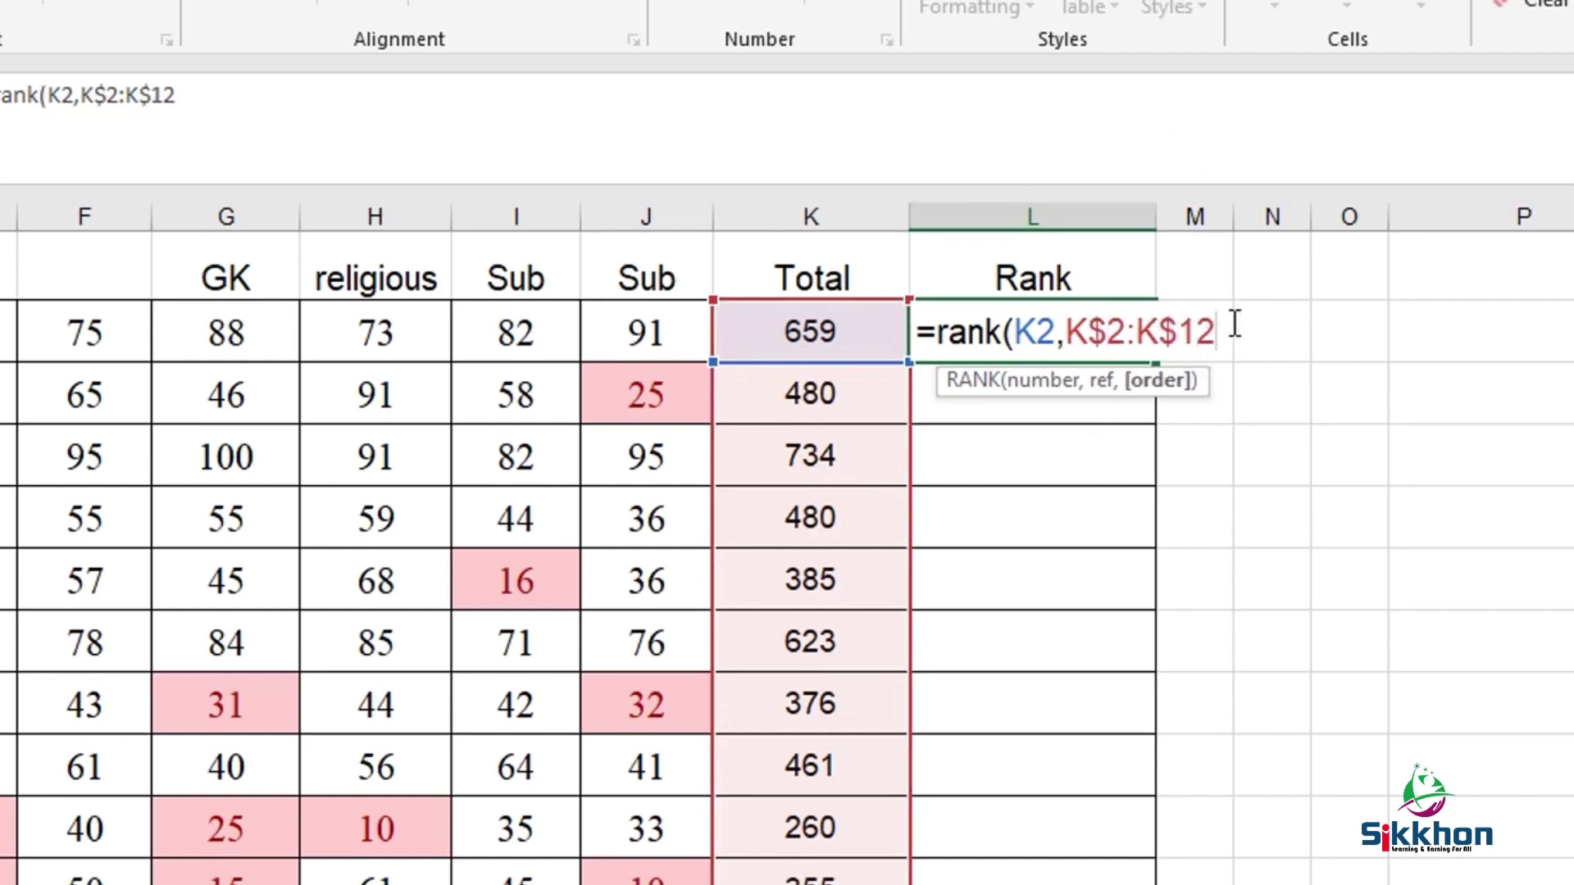
text(,)
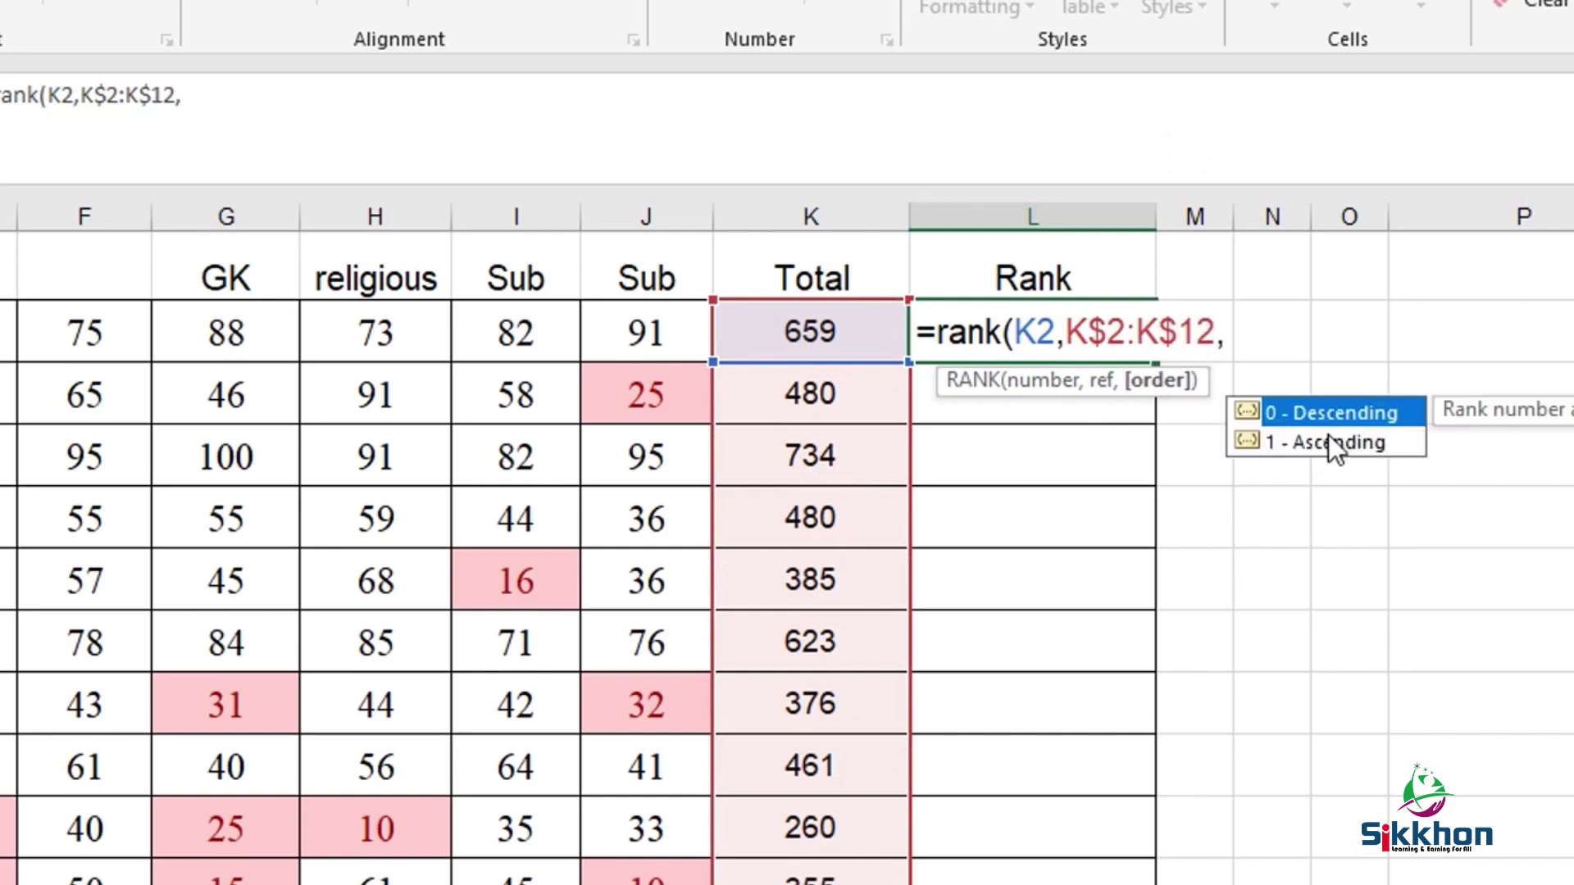
double_click(1300, 415)
text())
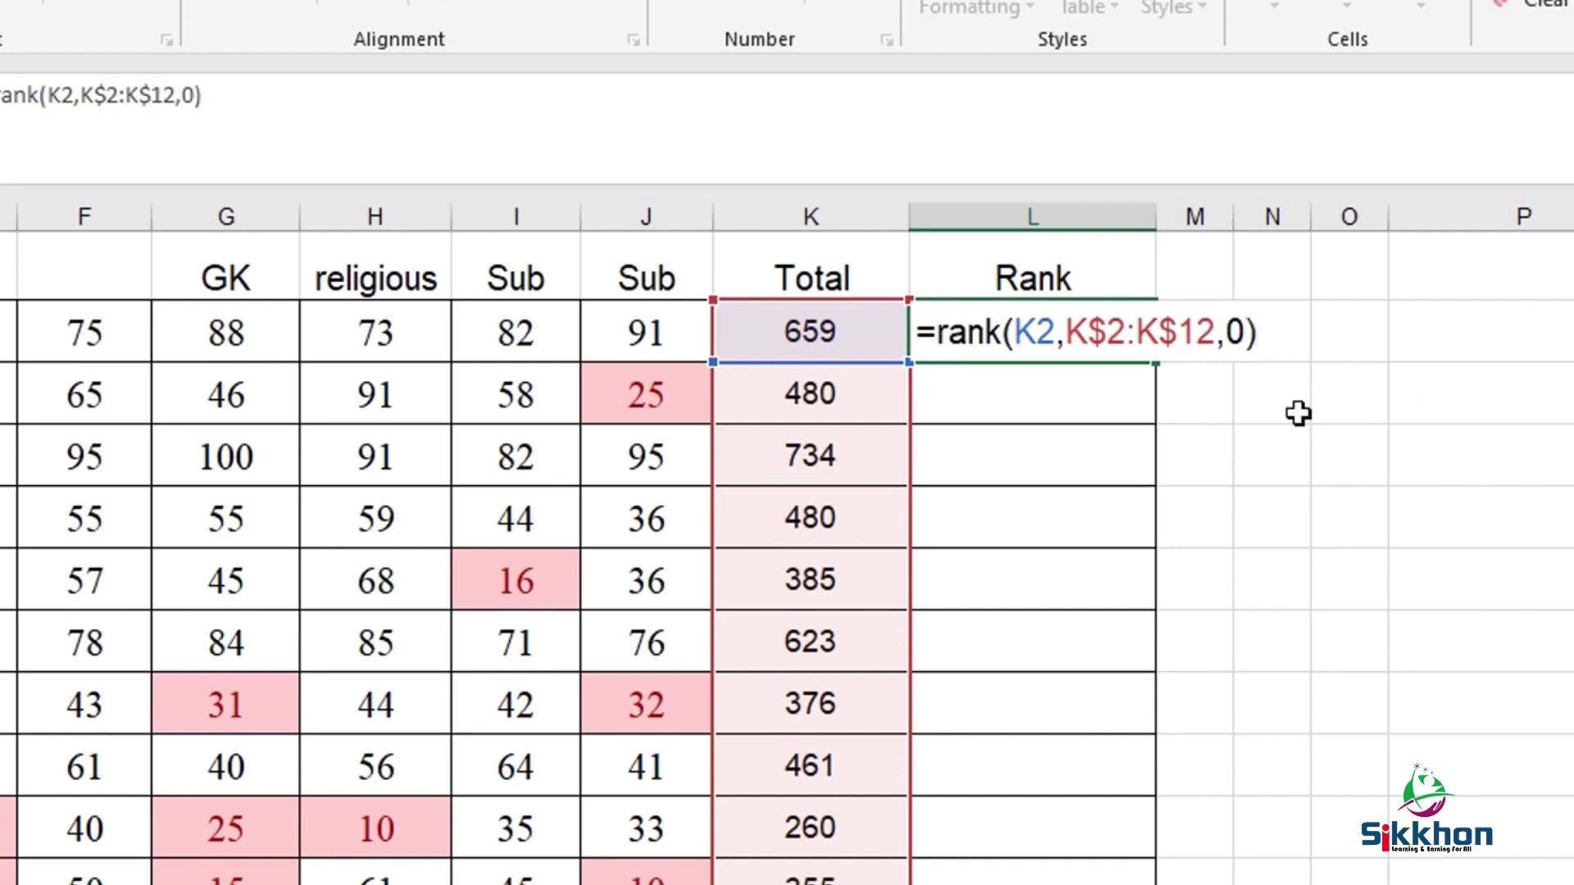
key(Return)
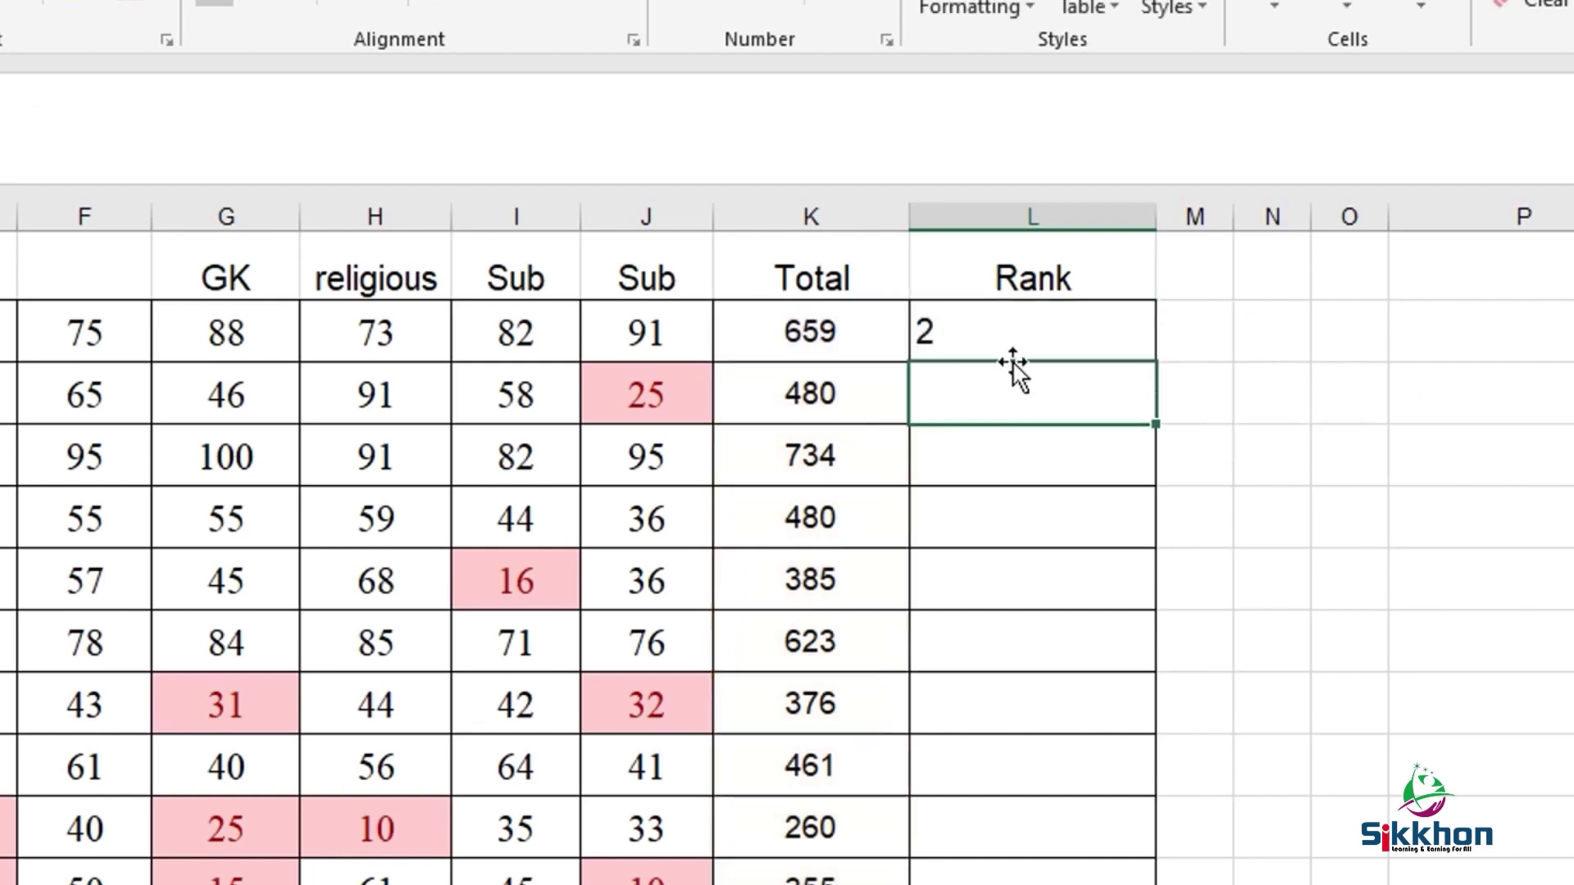
Fill L2's RANK formula down to L12 and spot-check cells L4, L2, L7 and L5.
click(981, 341)
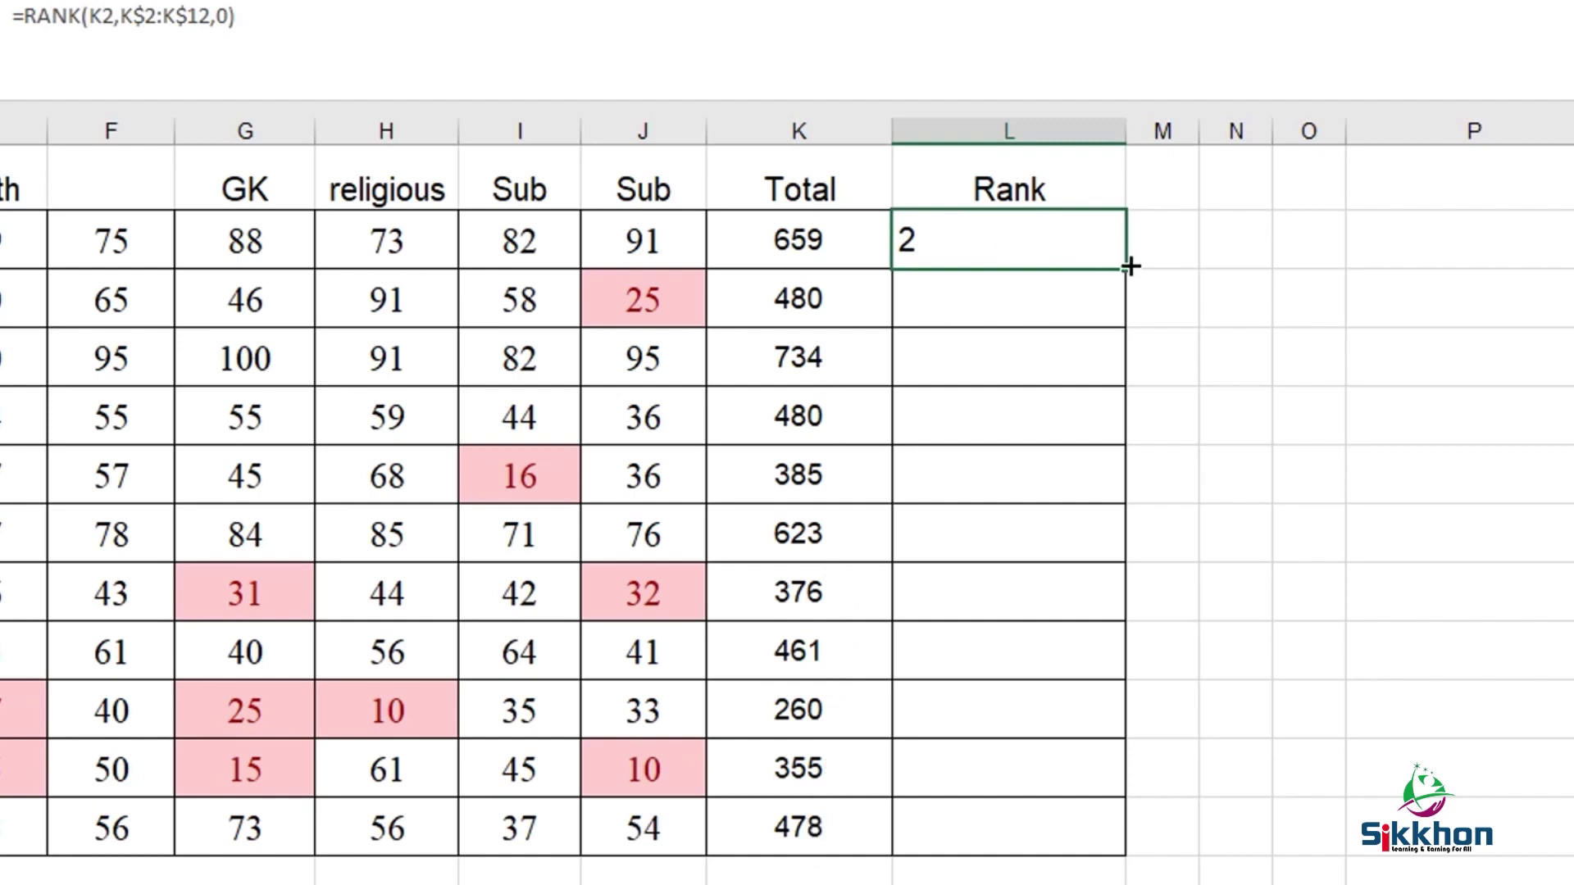
drag(1126, 267, 1080, 838)
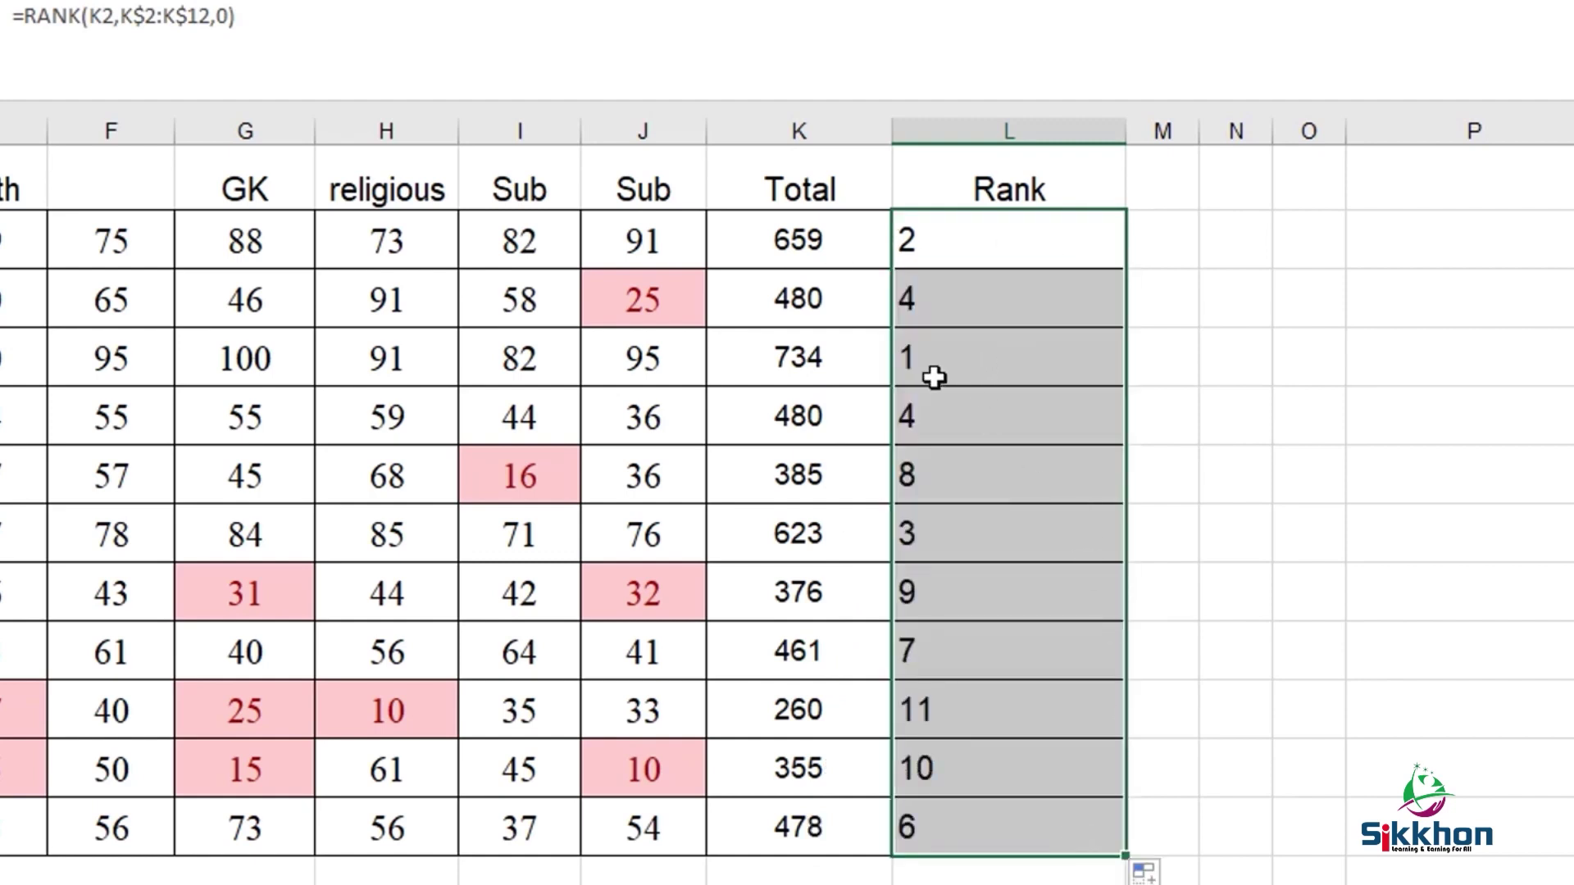
click(1142, 369)
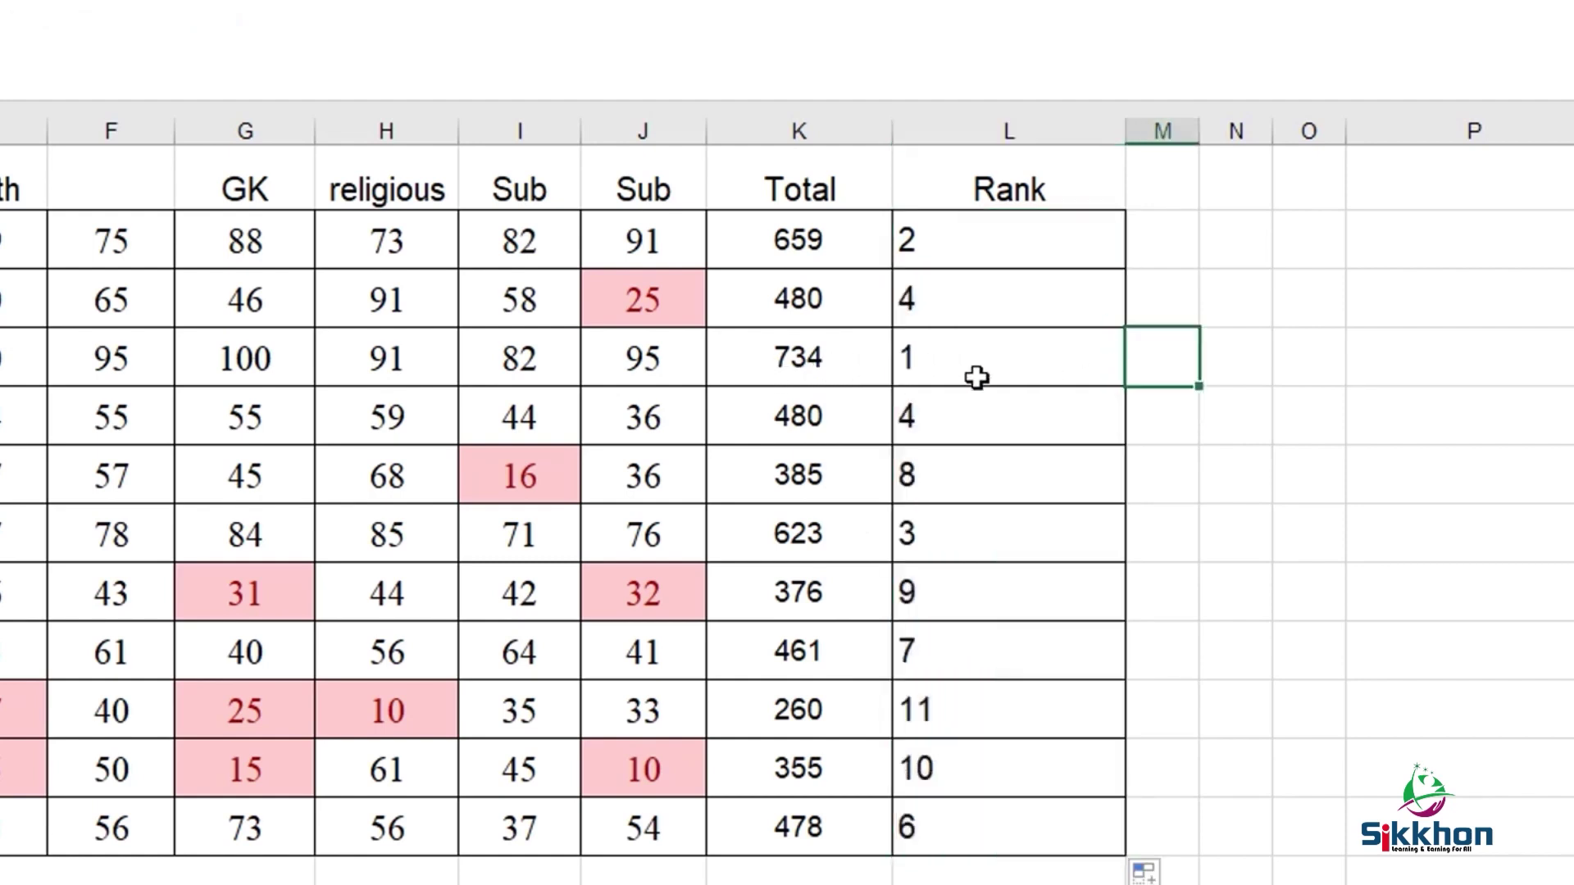
click(955, 377)
click(947, 232)
click(952, 547)
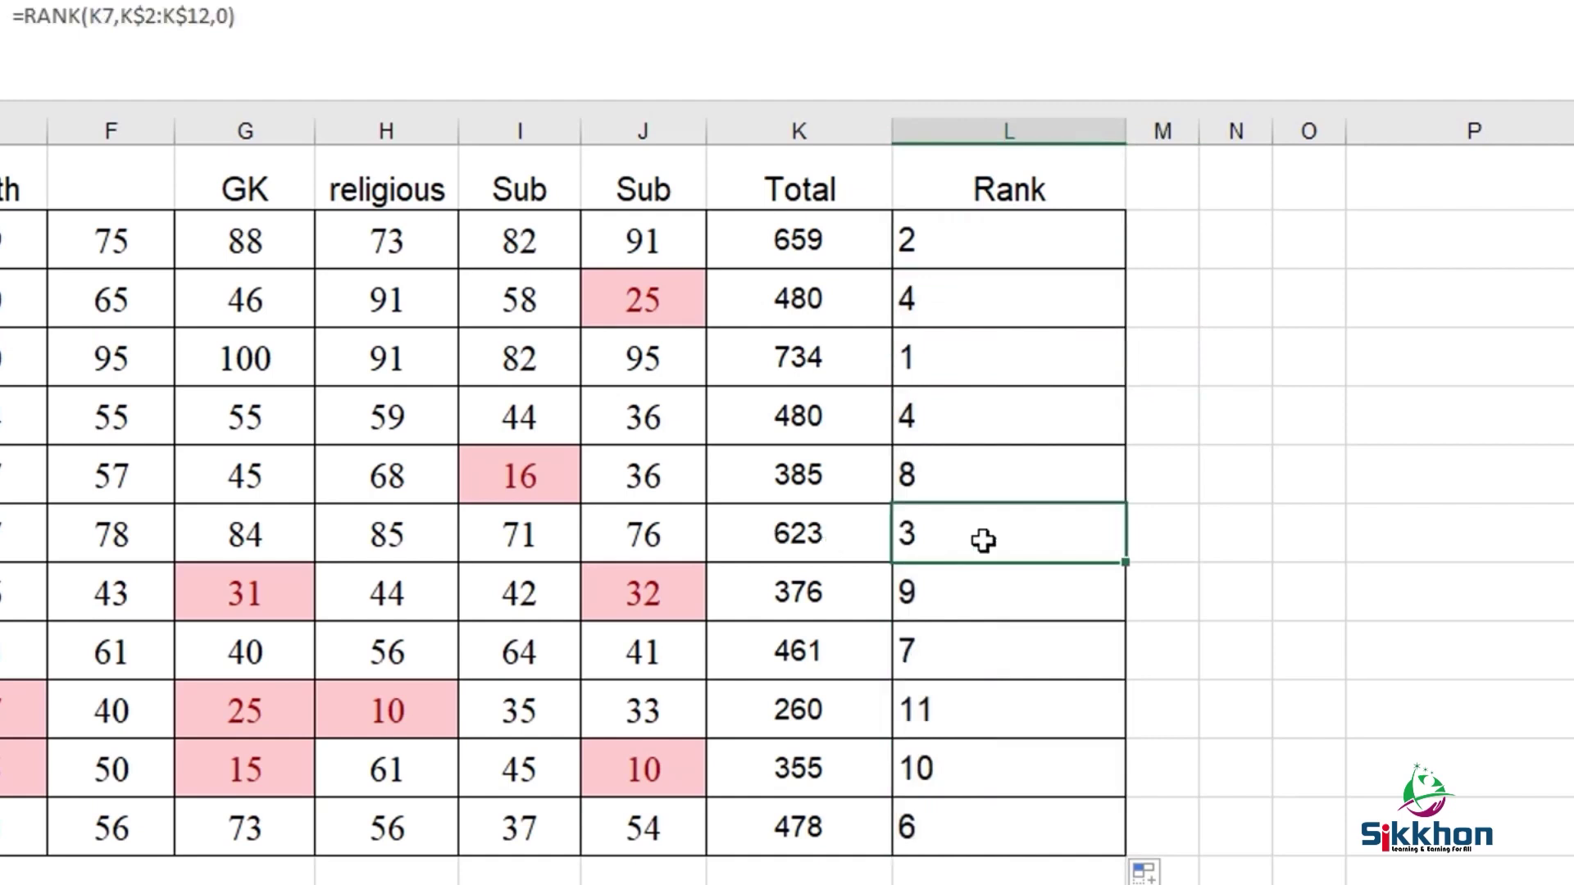
click(937, 419)
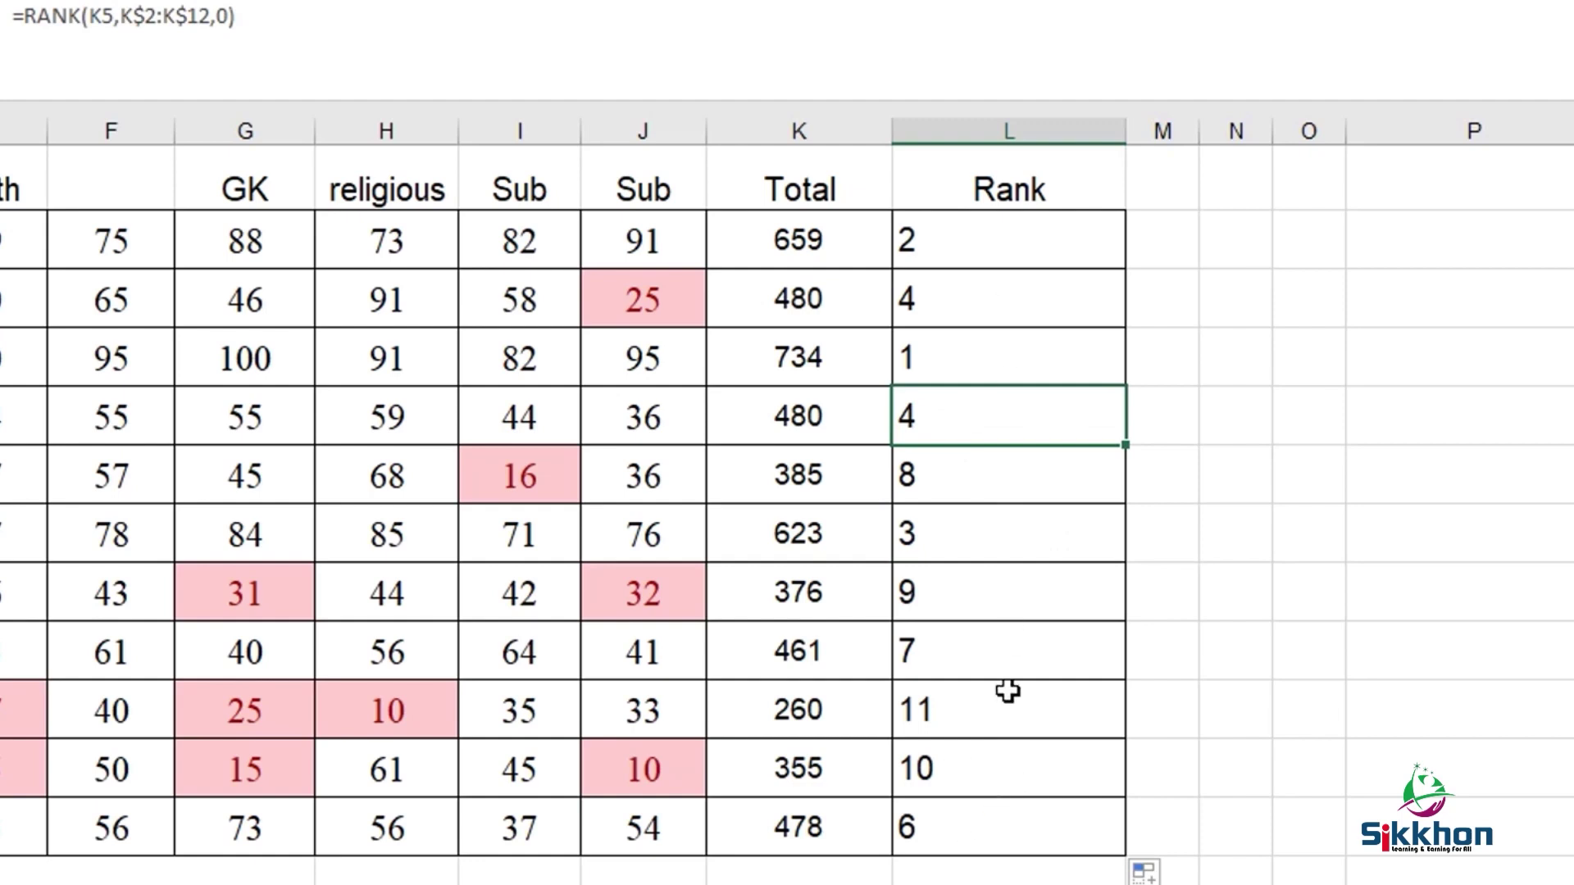
click(995, 129)
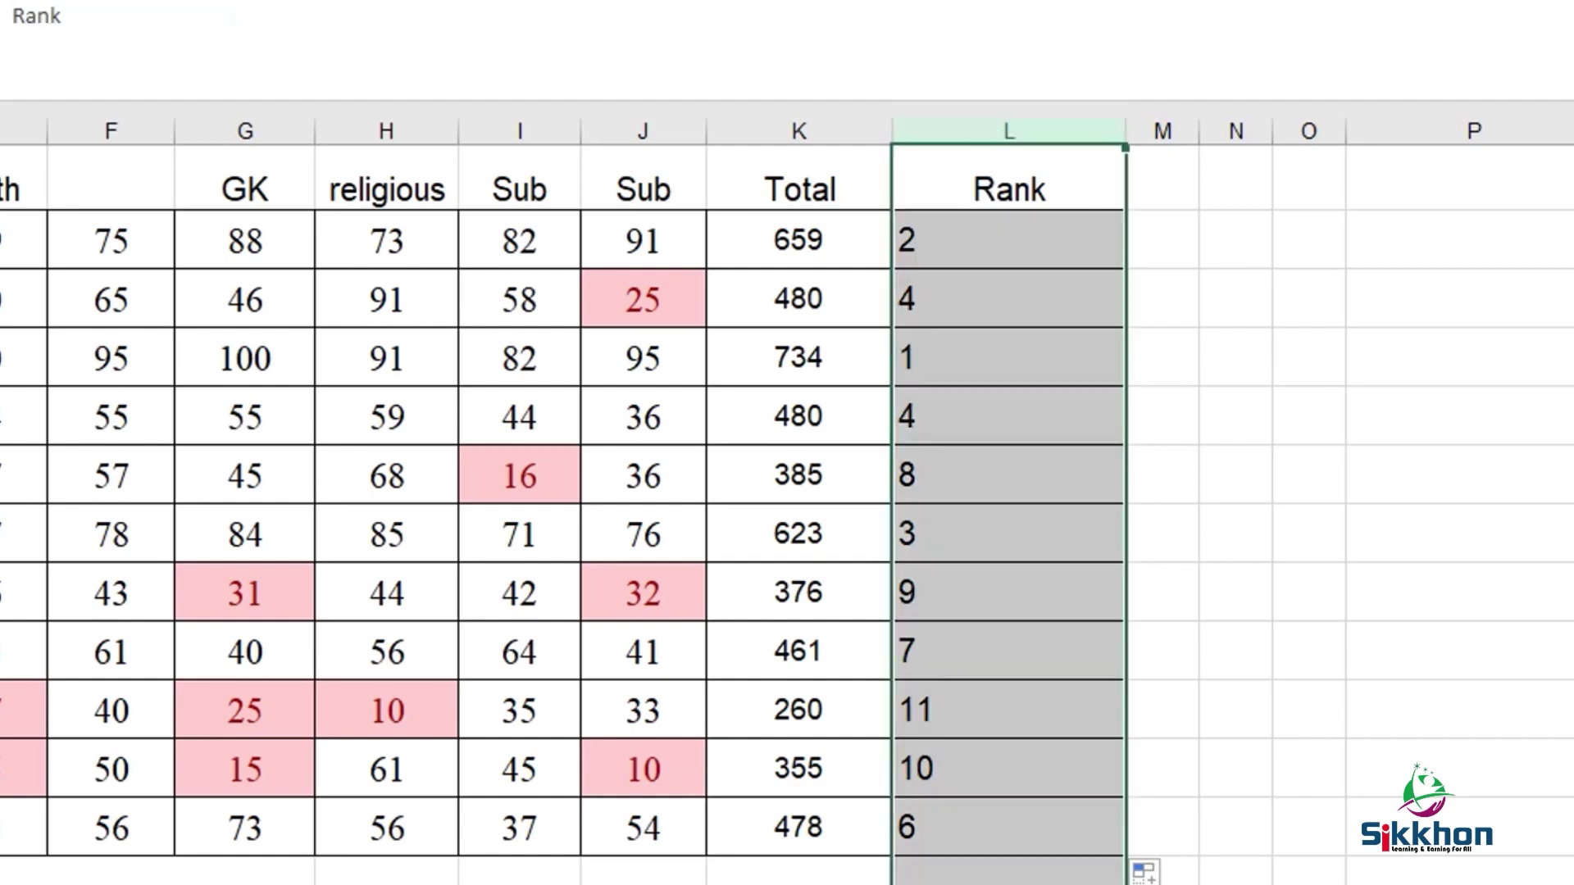
Centre the rank values in column L.
key(alt+h)
key(a)
key(l)
key(alt+h)
key(a)
key(c)
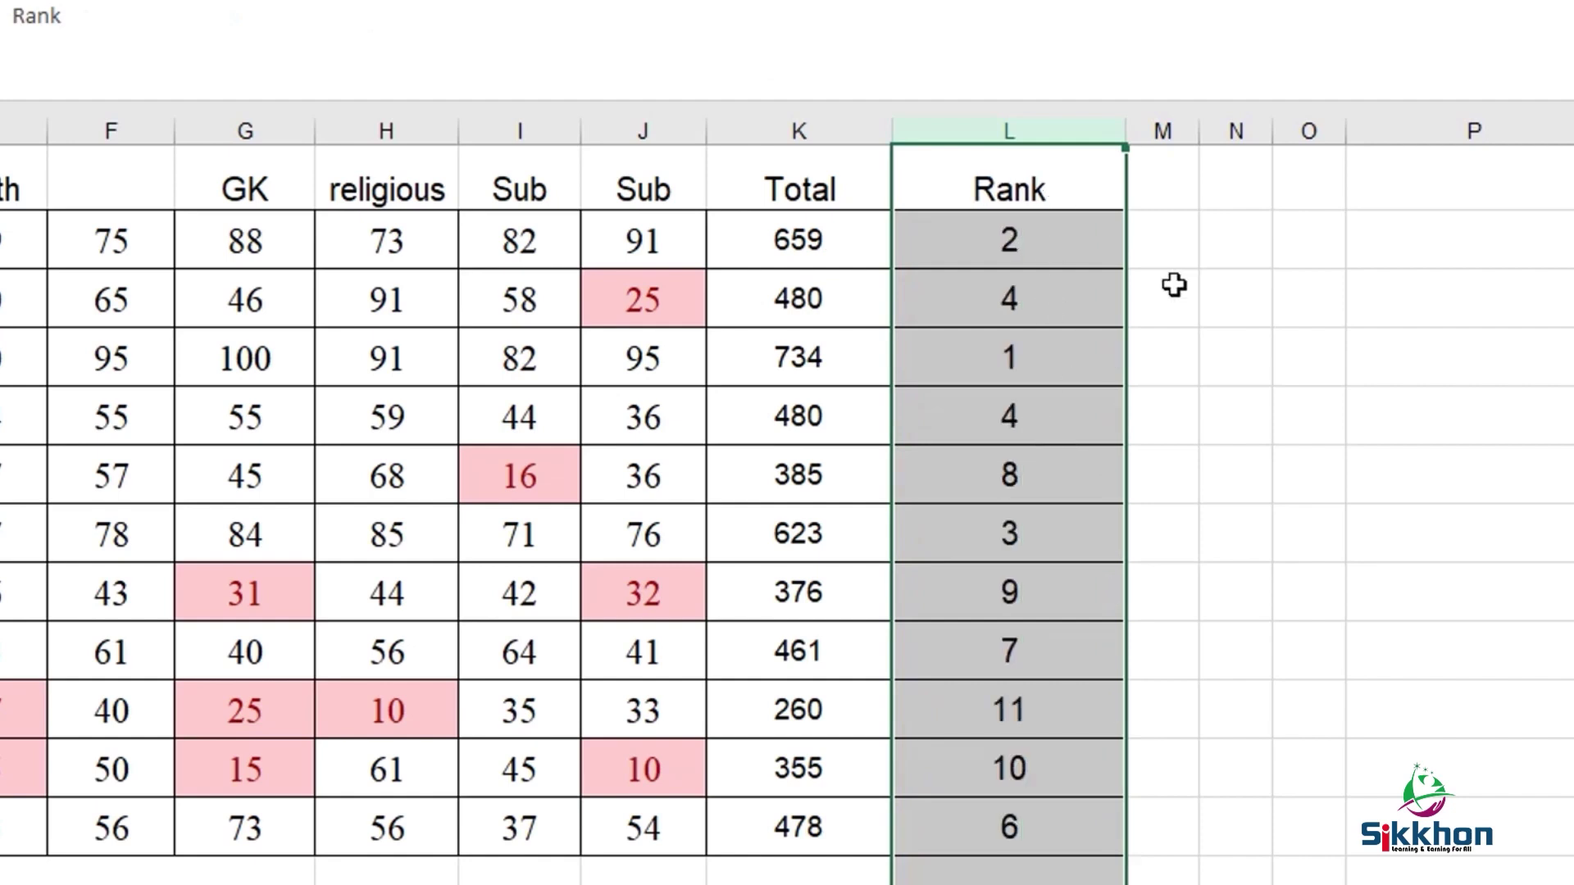
Compare the ranks of the tied 480 totals, then widen column M to 13.14.
drag(1130, 253, 1129, 299)
click(1184, 256)
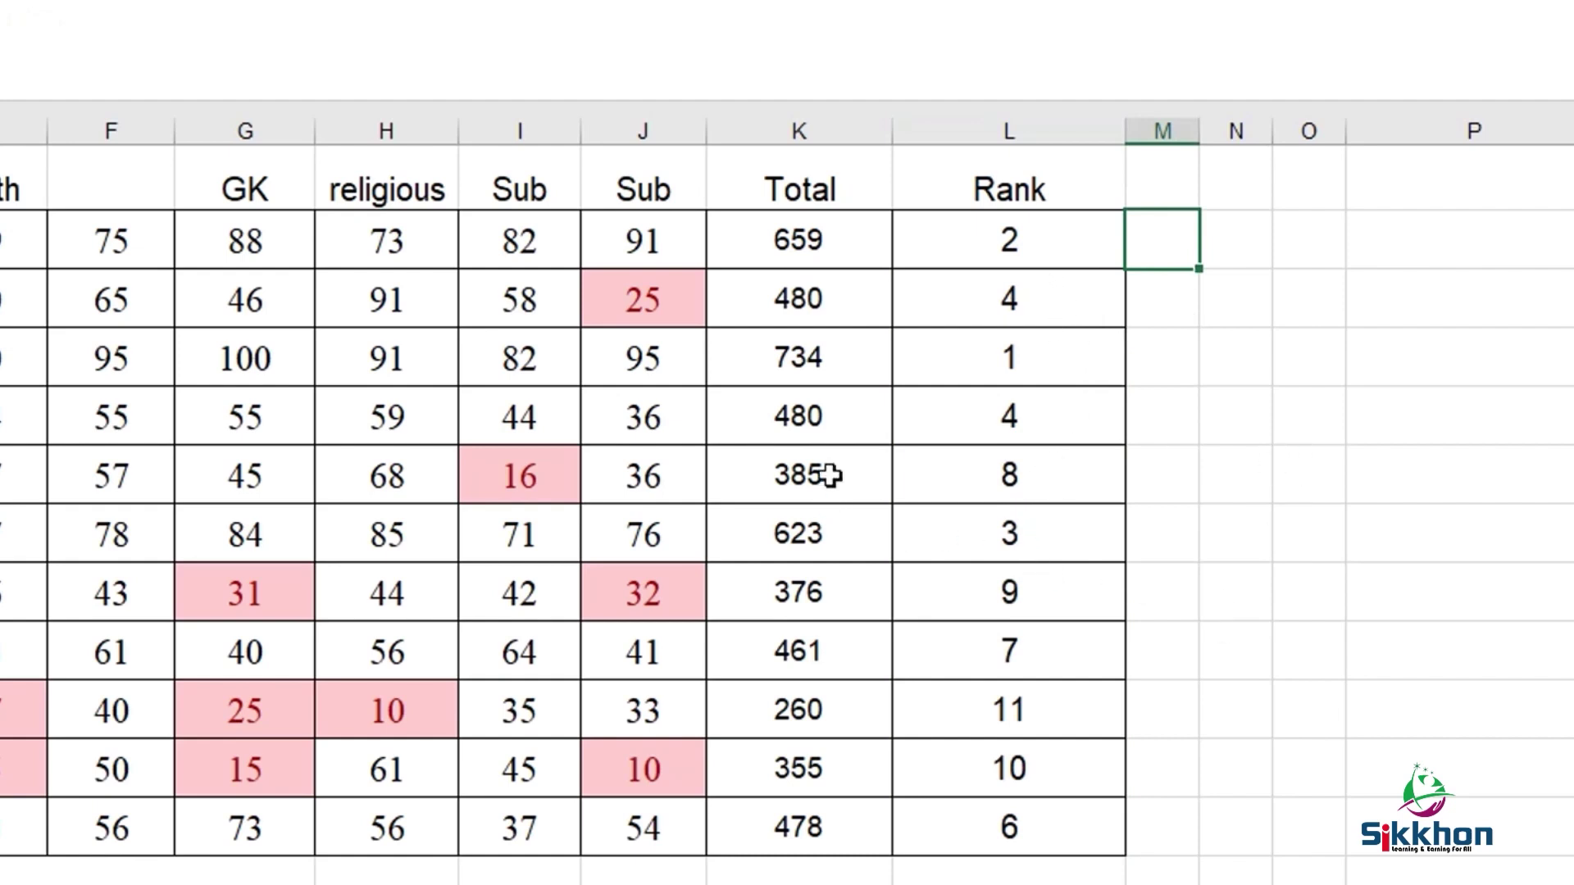
click(836, 305)
click(829, 412)
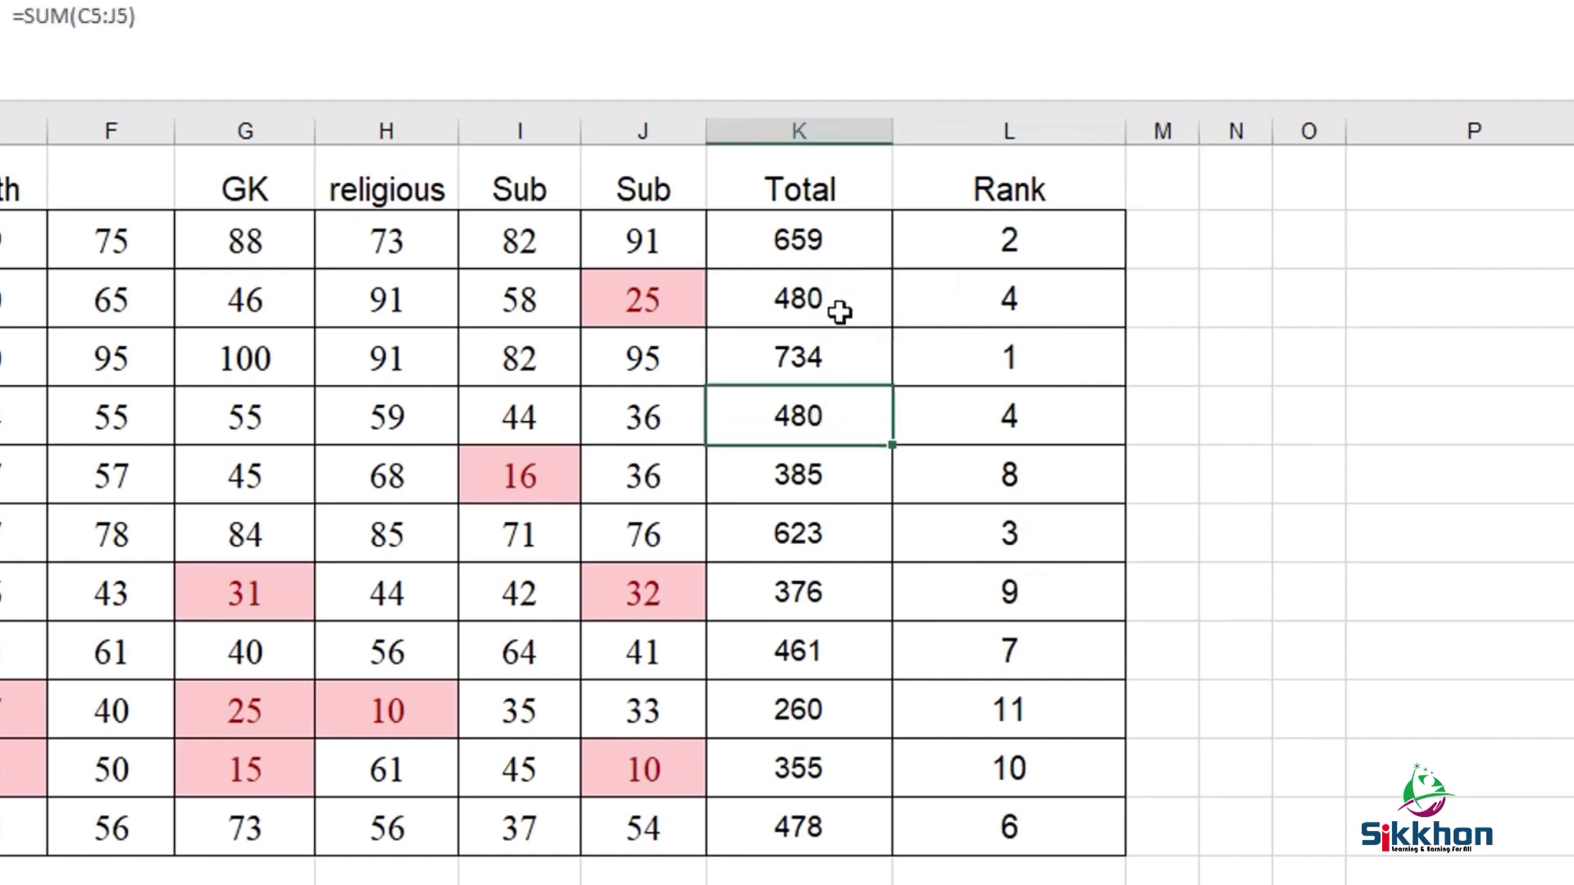
click(839, 304)
click(1002, 301)
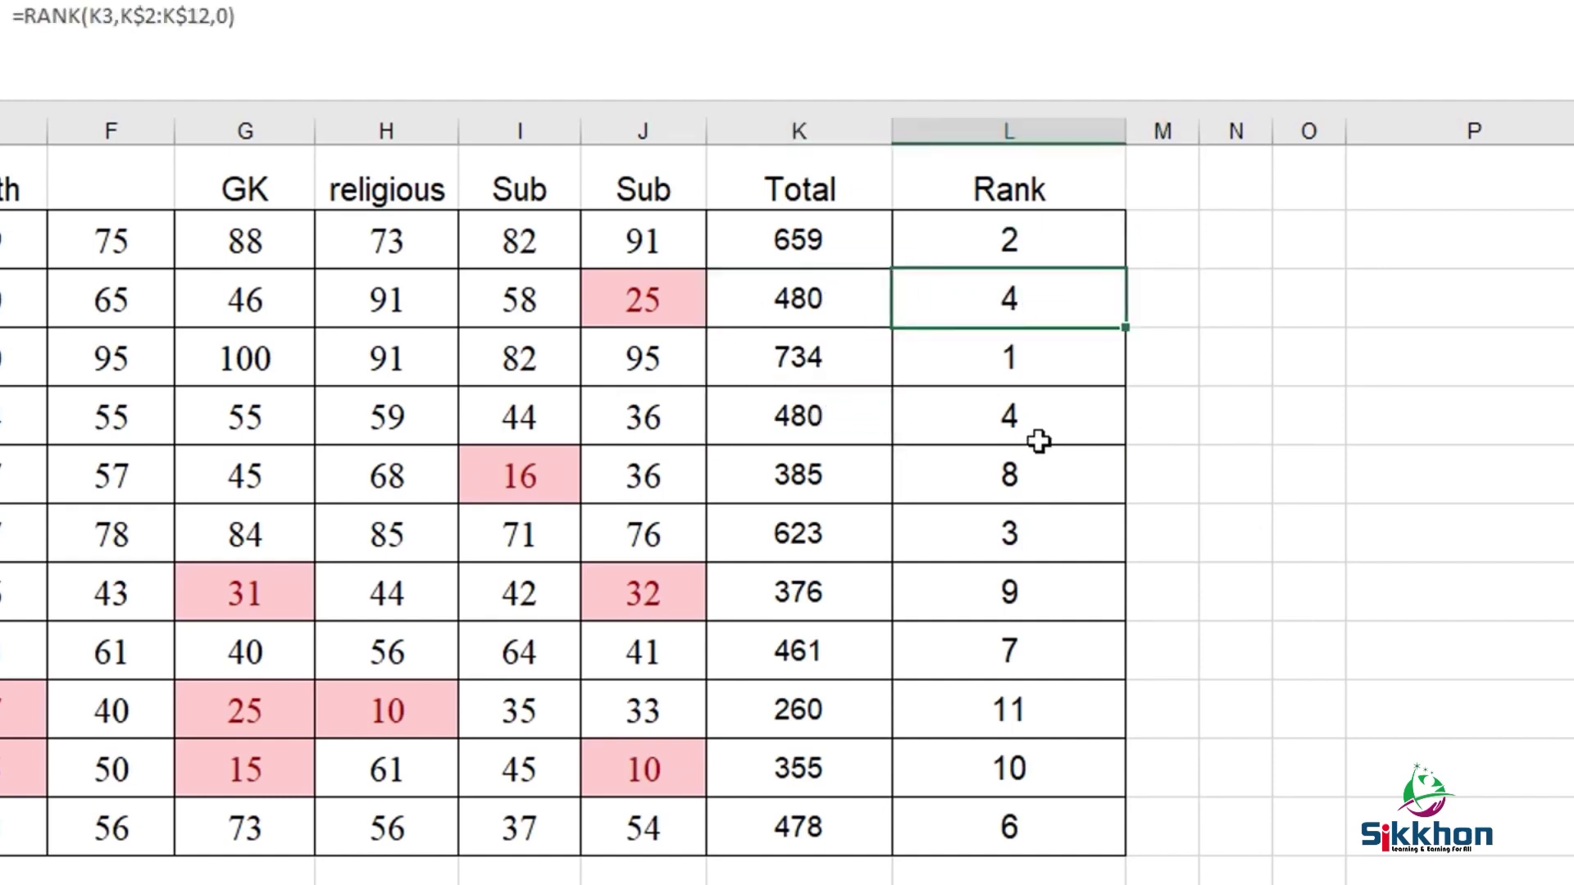
click(1035, 430)
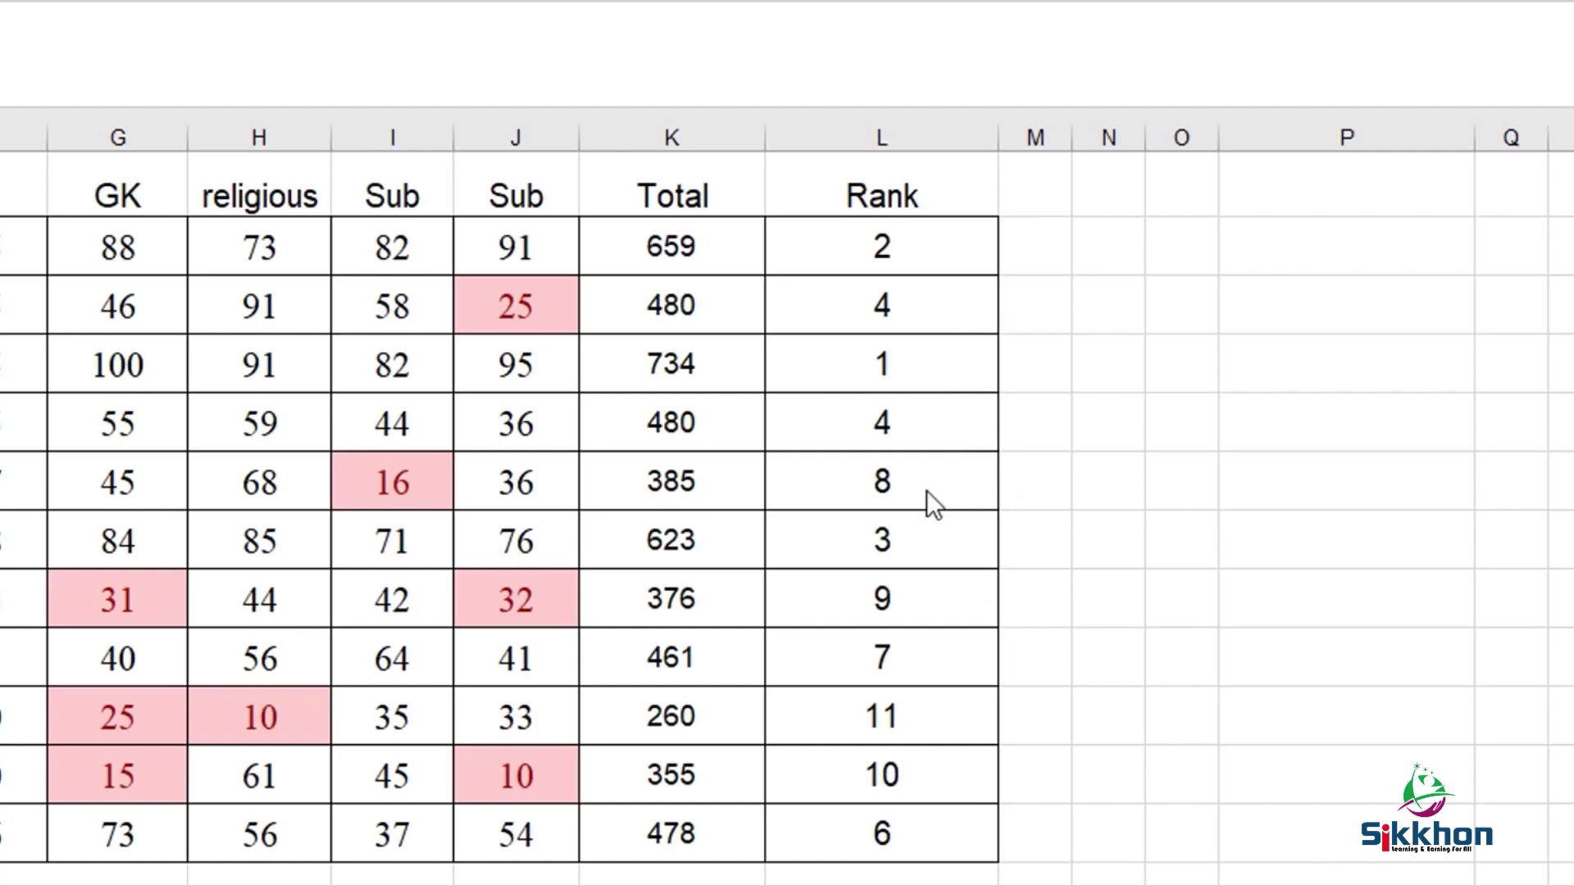
click(928, 426)
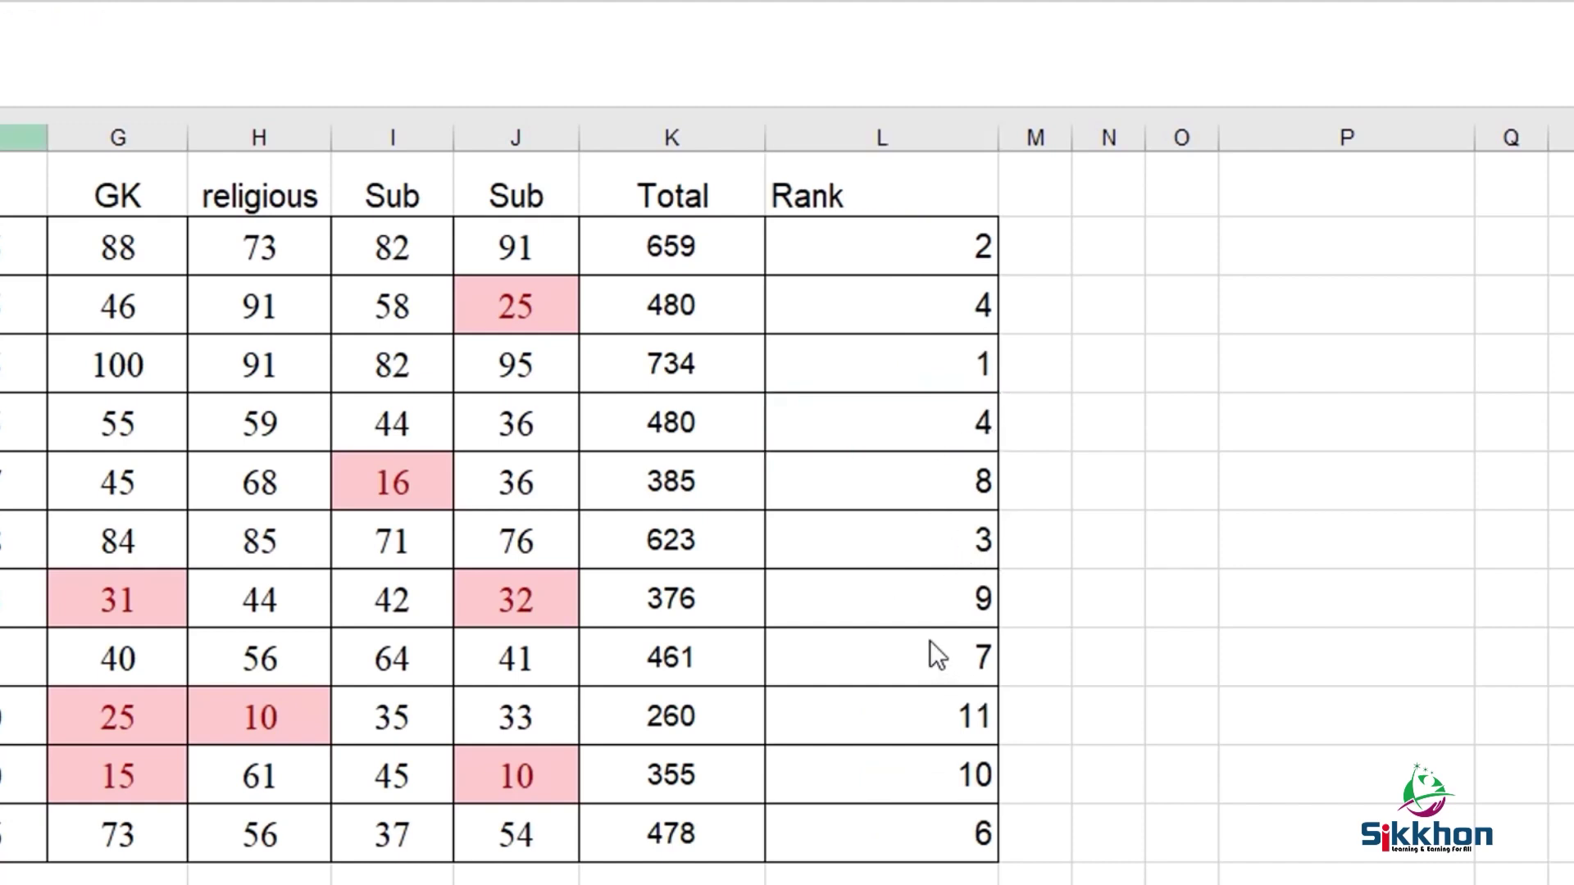
key(Right)
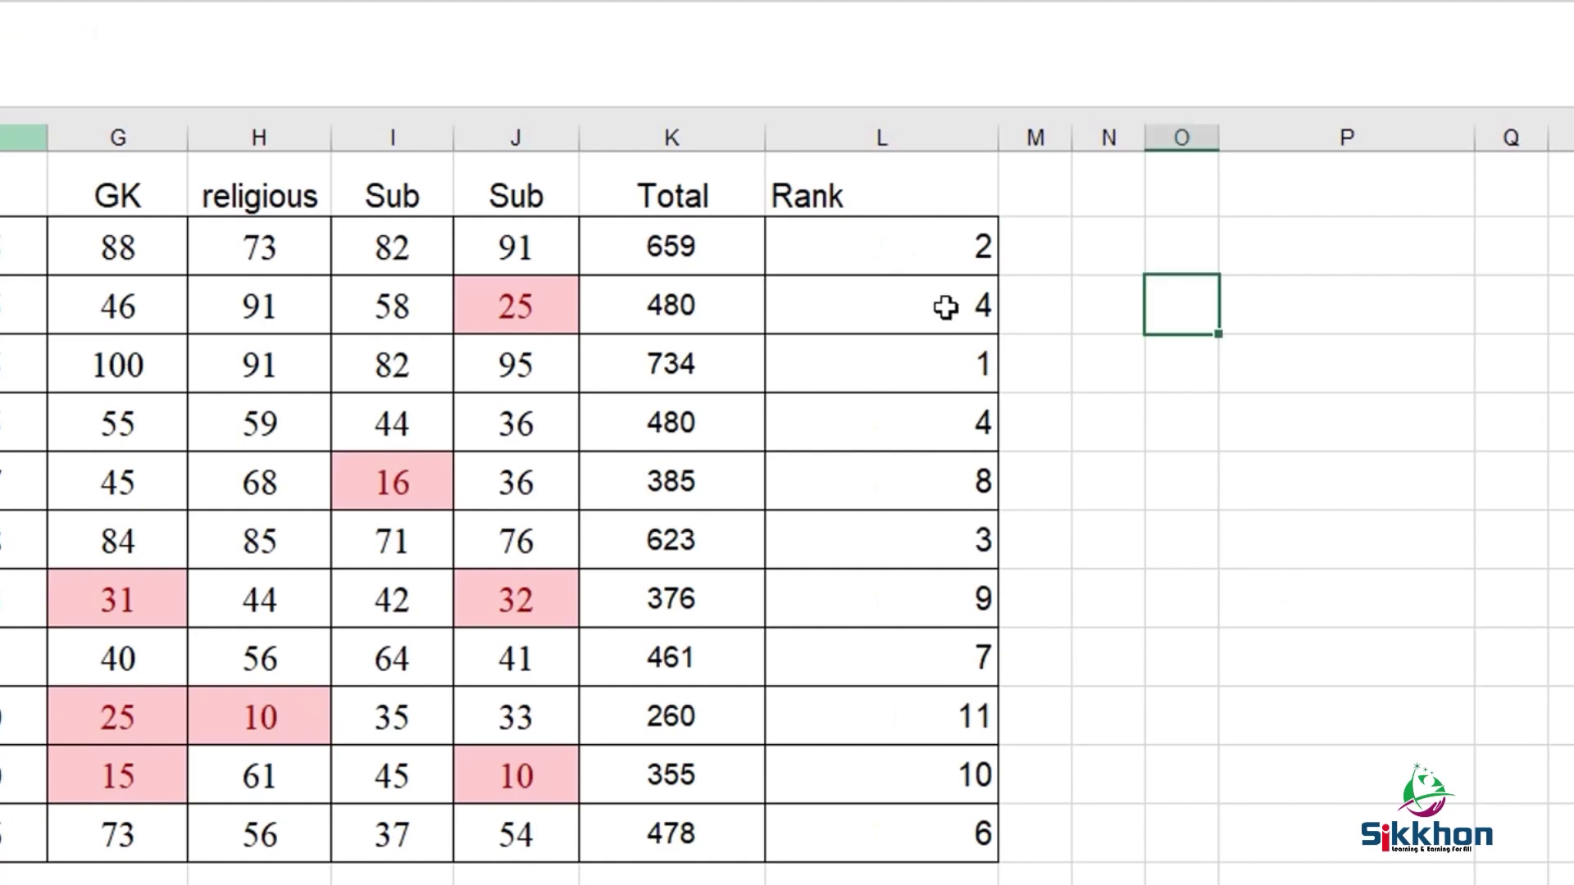
click(808, 309)
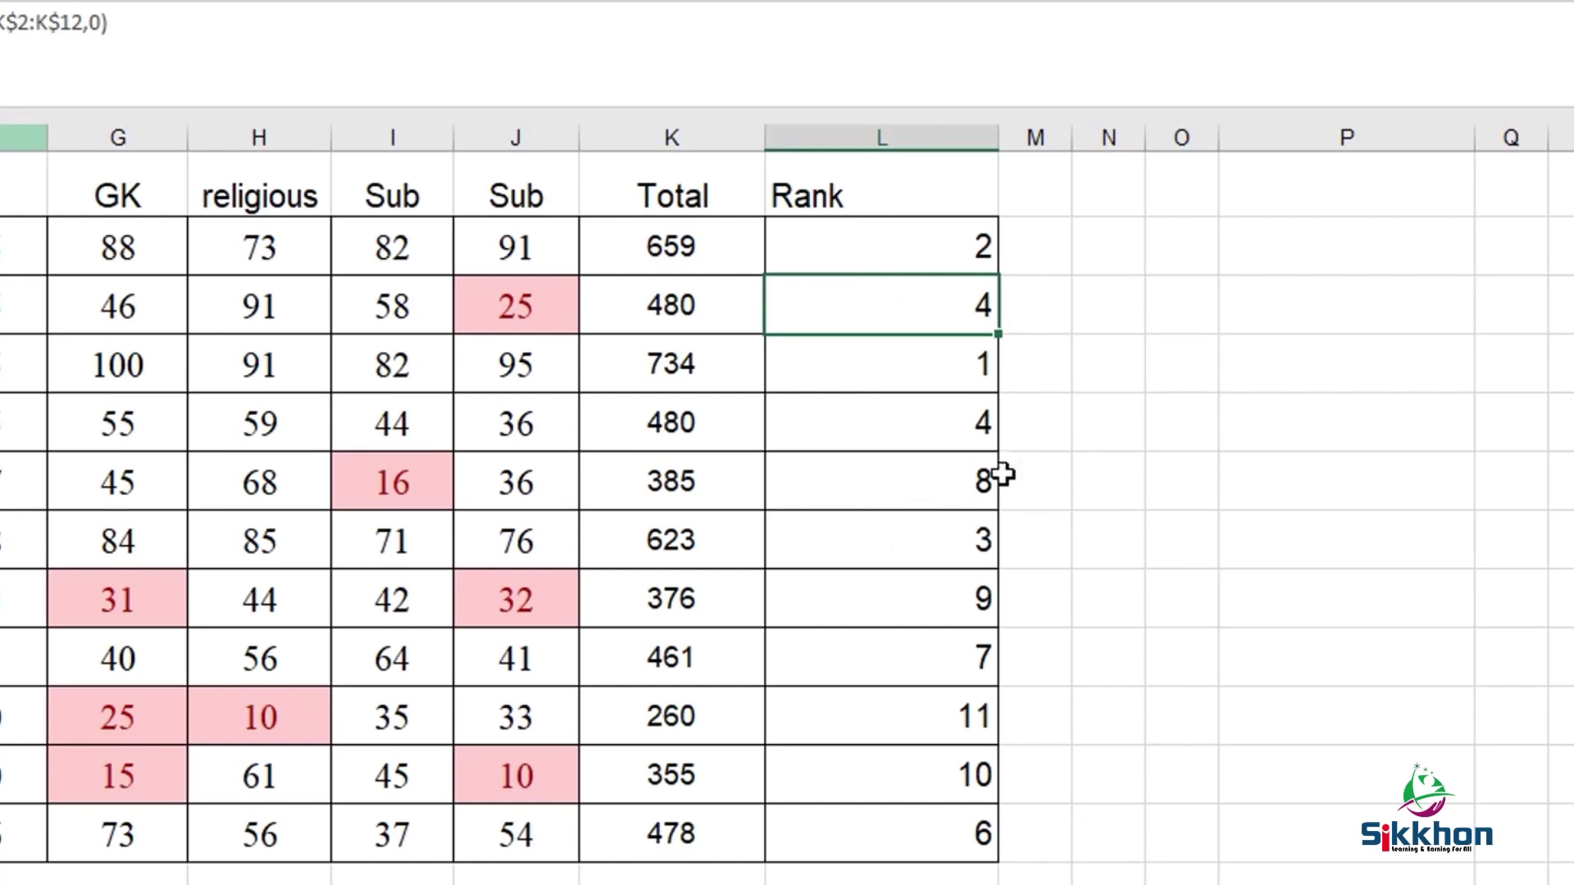
drag(1070, 139, 1217, 139)
click(888, 236)
Paste =SUMPRODUCT((C4<=$C$4:$C$8)/COUNTIF($C$4:$C$8,$C$4:$C$8)) into M2's formula.
click(1120, 244)
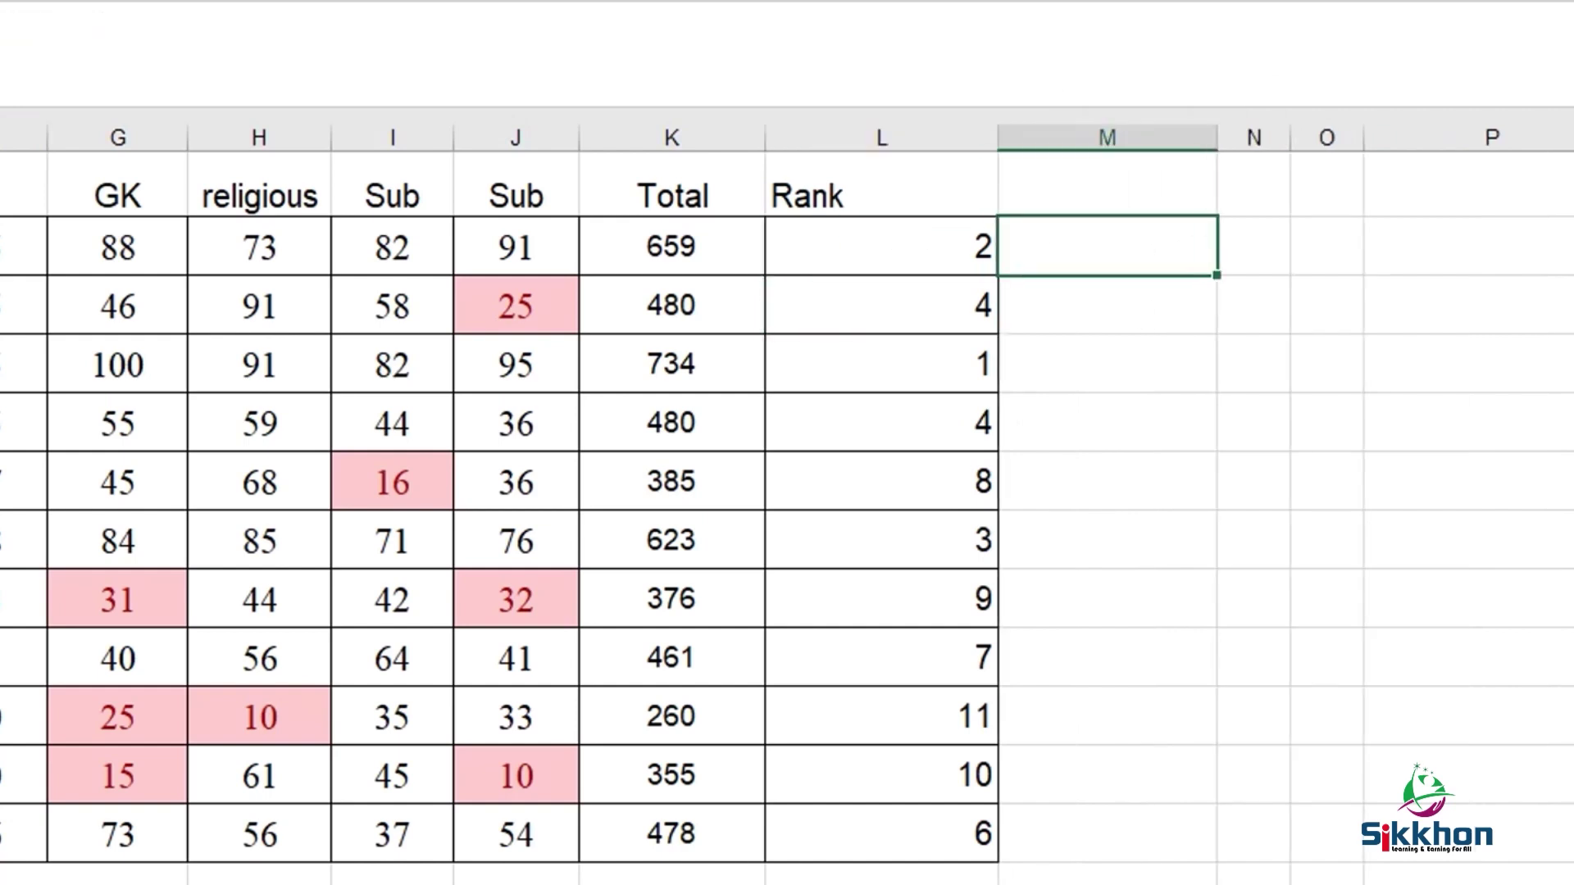
scroll(1216, 667, right, 1)
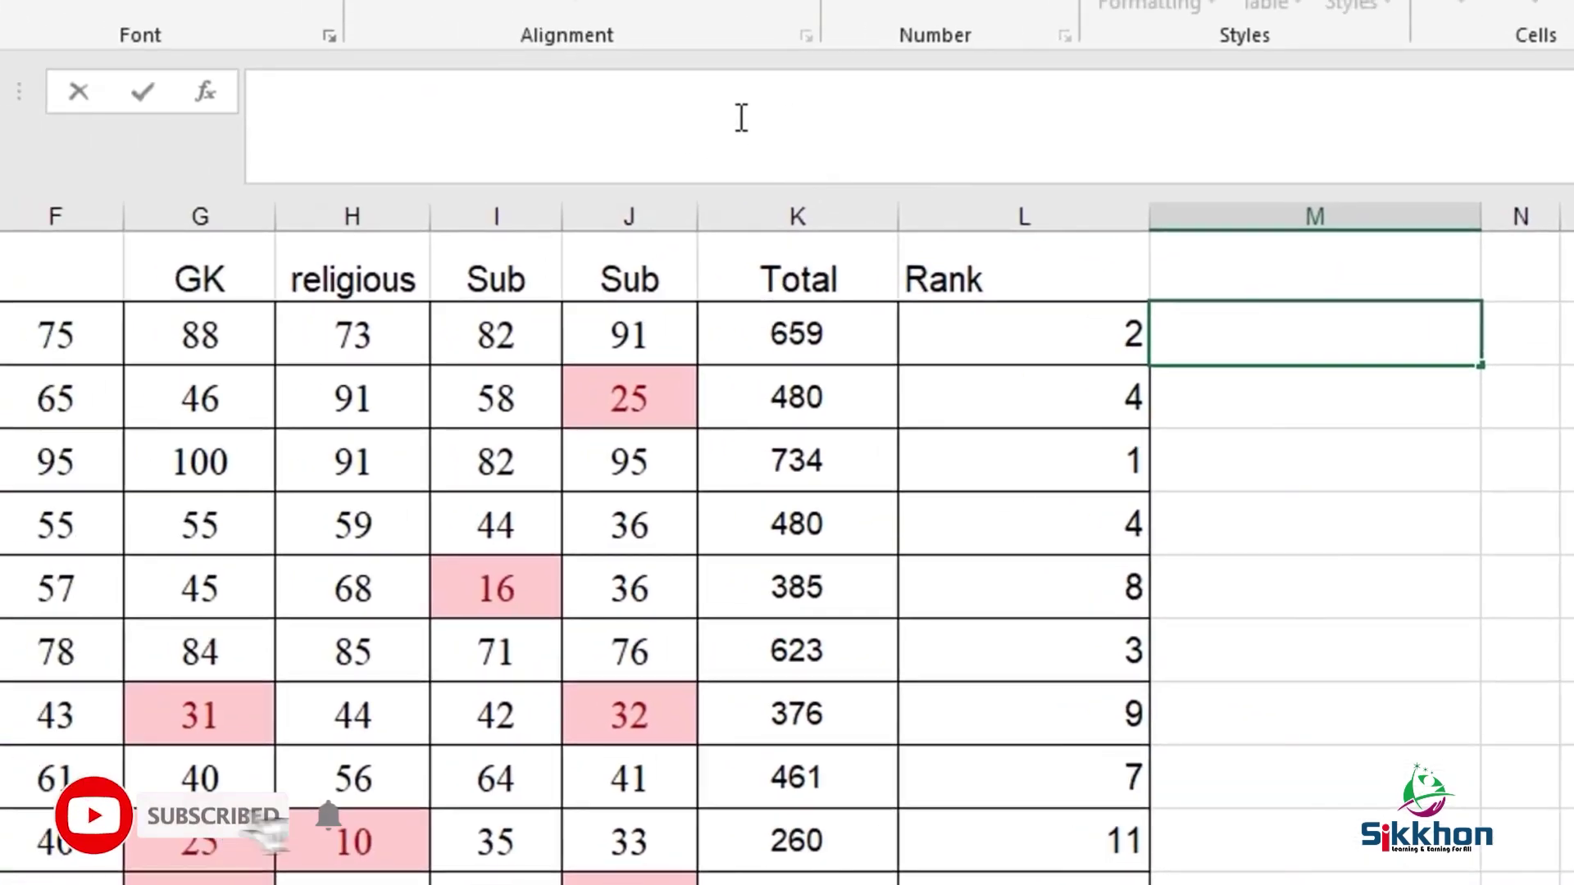
click(637, 93)
text(=SUMPRODUCT((C4<=$C$4:$C$8)/COUNTIF($C$4:$C$8,$C$4:$C$8)))
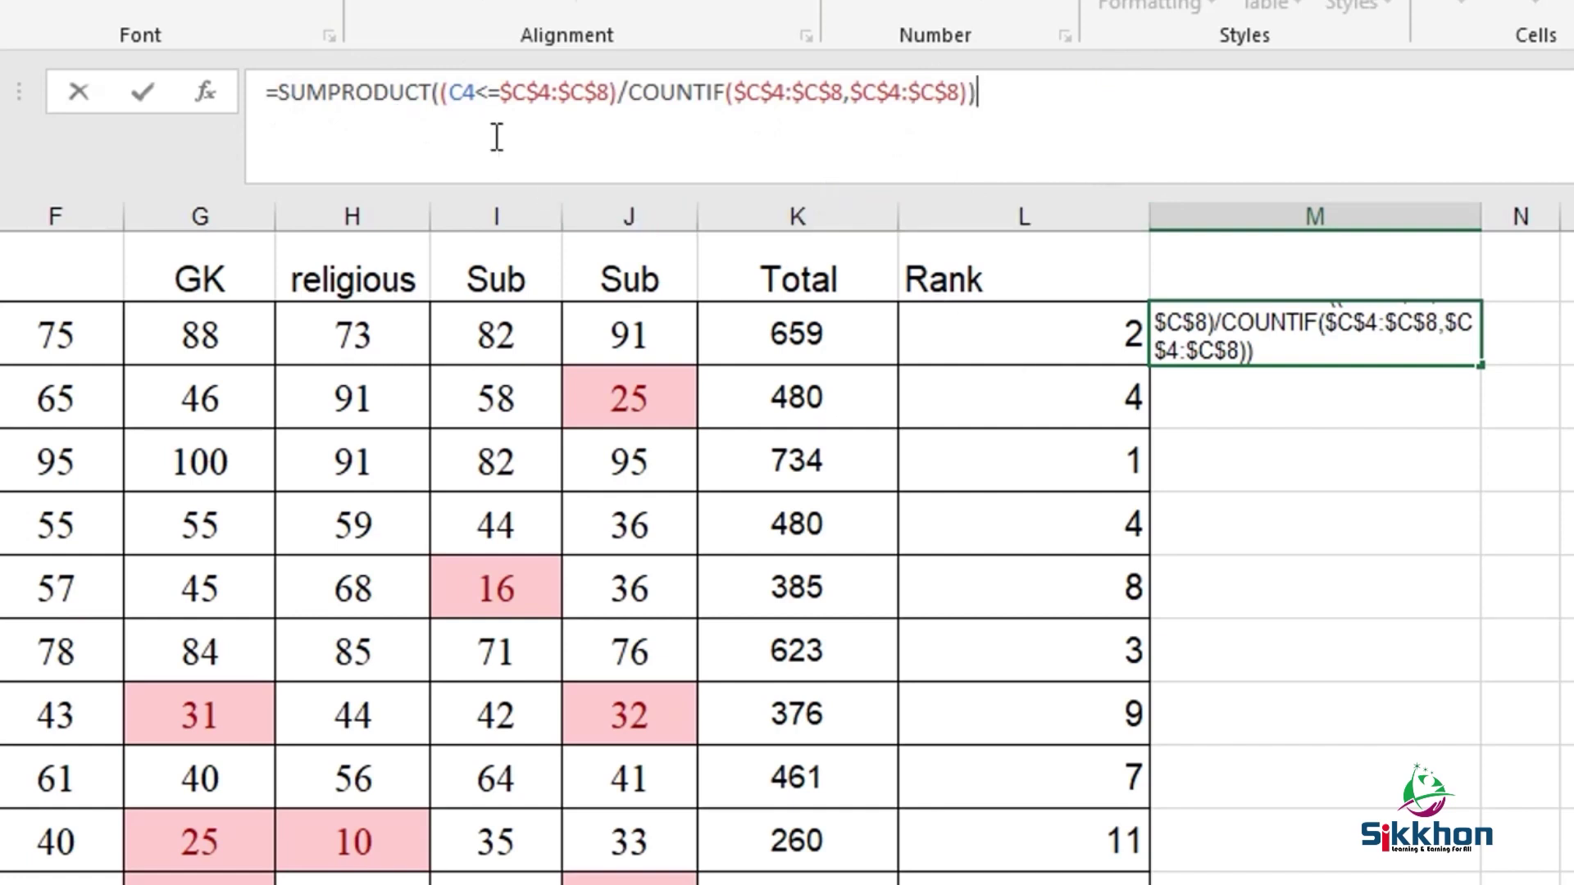
drag(464, 92, 450, 92)
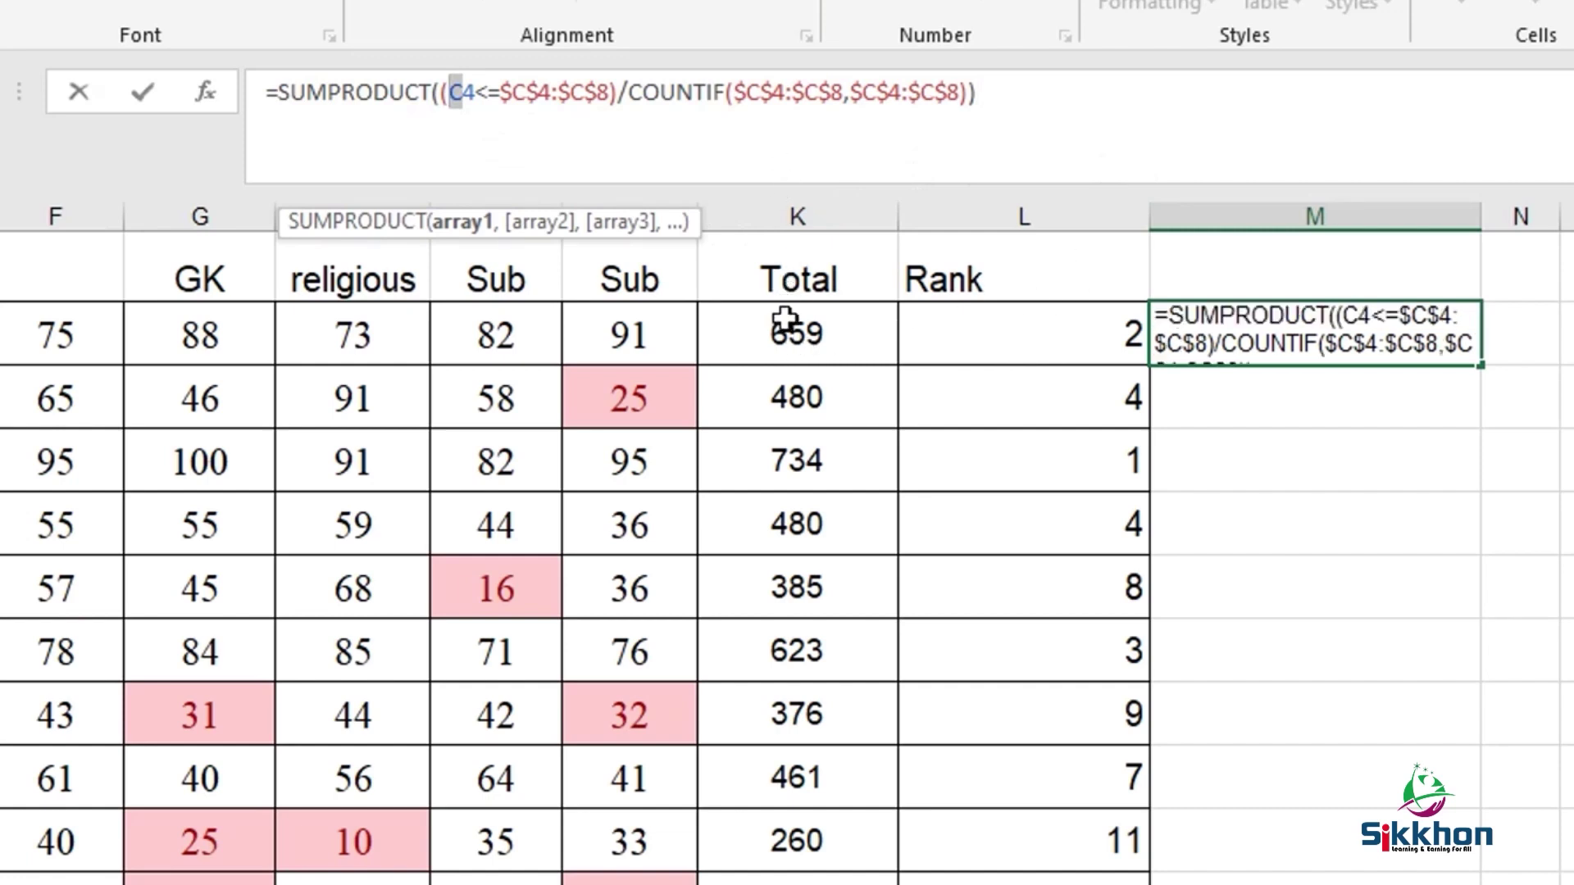
Change the compared cell in the M2 formula from C4 to K2.
text(K)
click(464, 93)
drag(464, 93, 475, 93)
text(2)
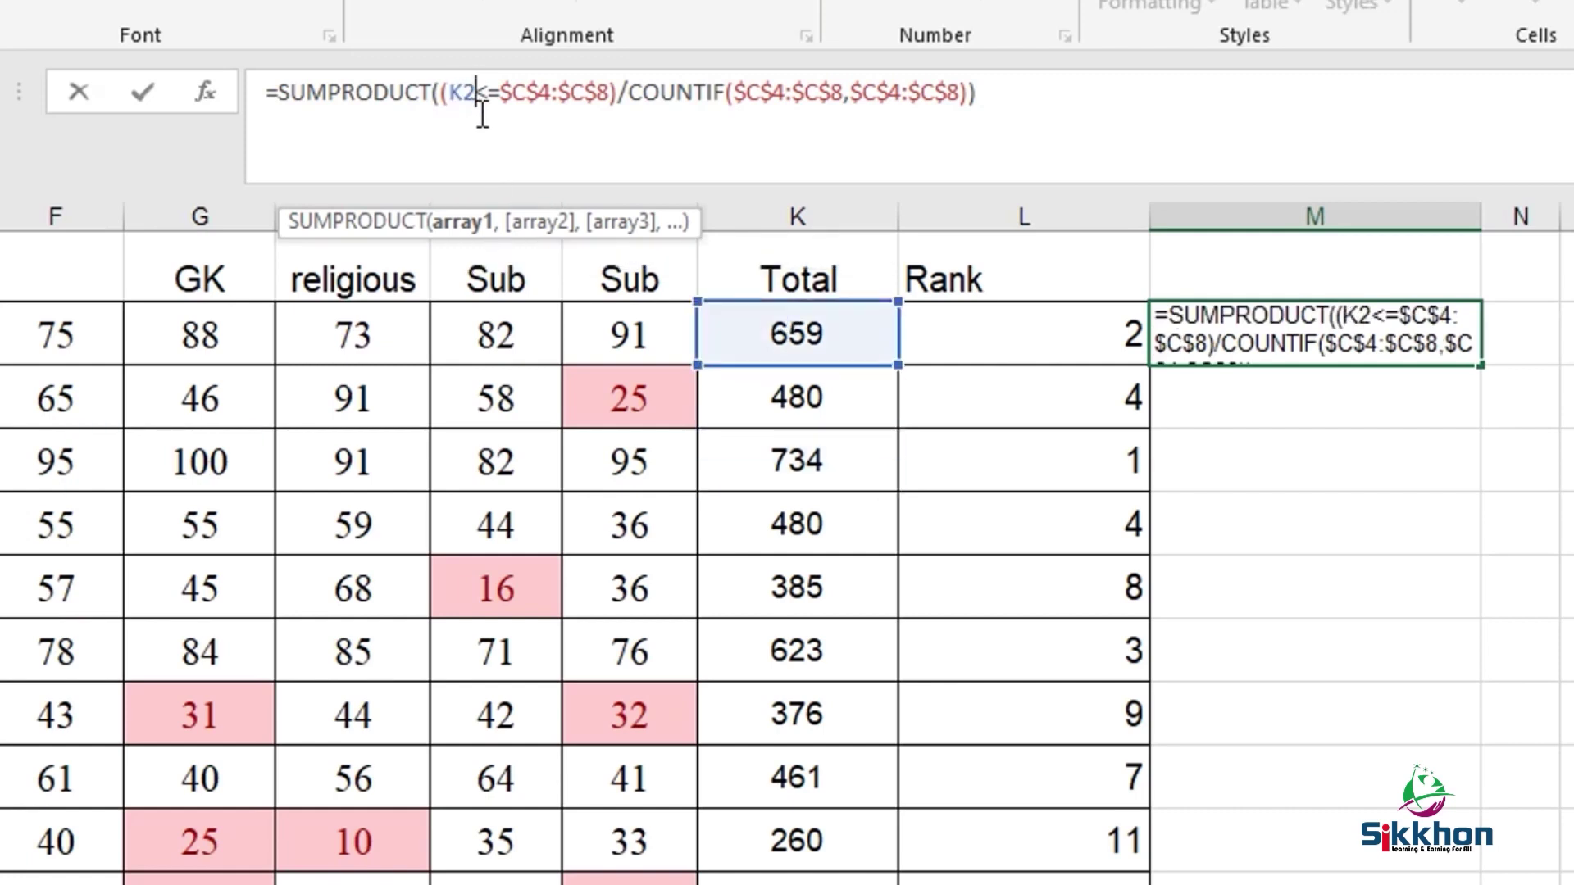
Change the comparison range from $C$4:$C$8 to $K$2:$K$12.
drag(514, 94, 524, 96)
text(K)
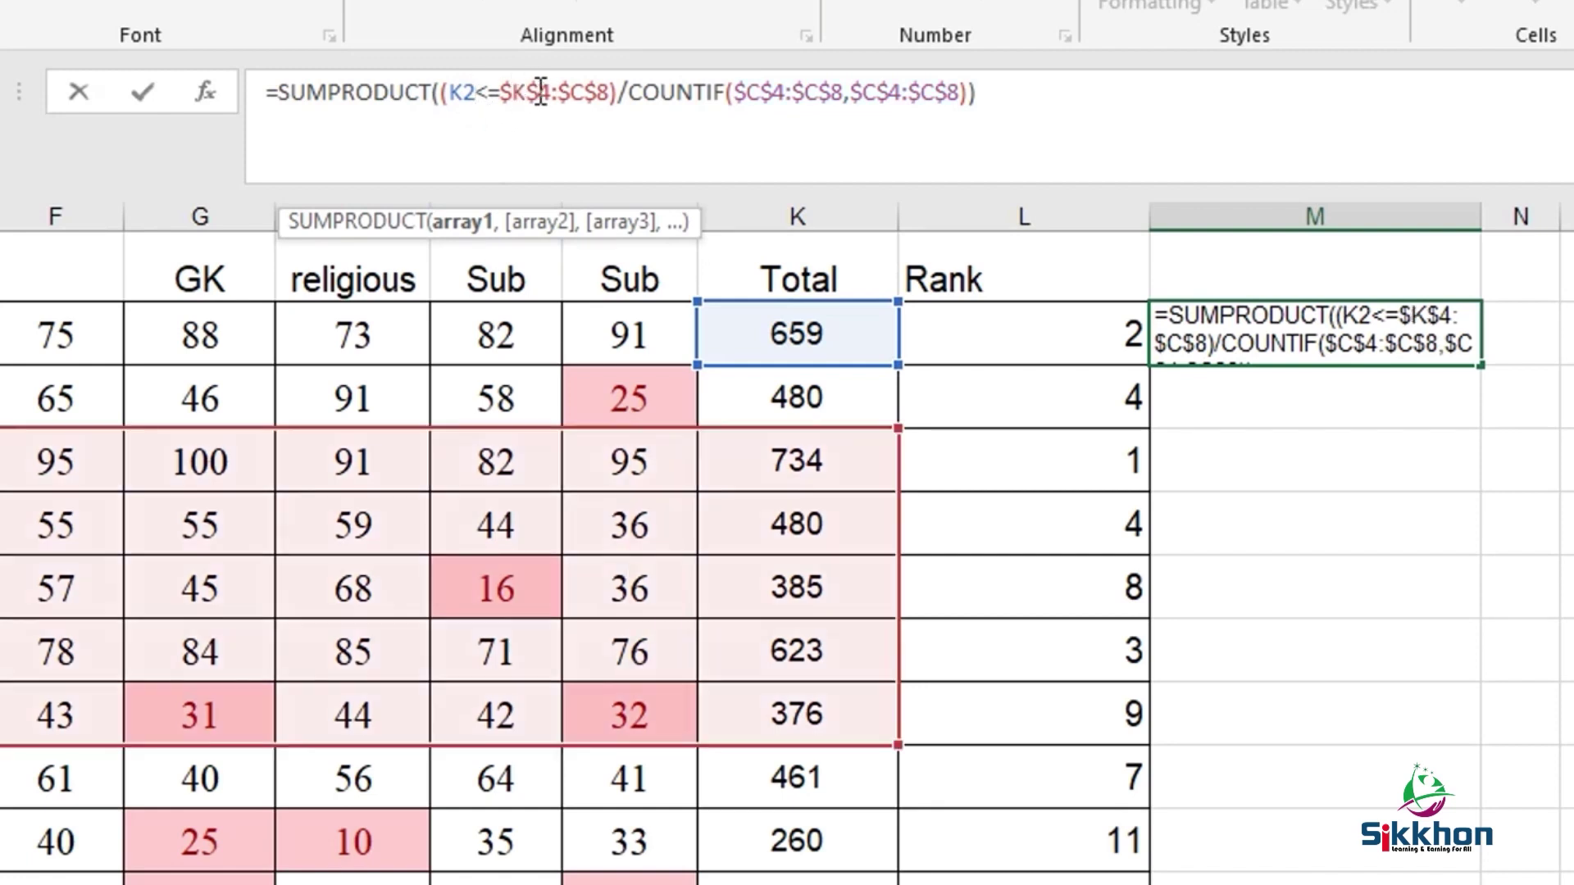
drag(538, 92, 549, 92)
text(12)
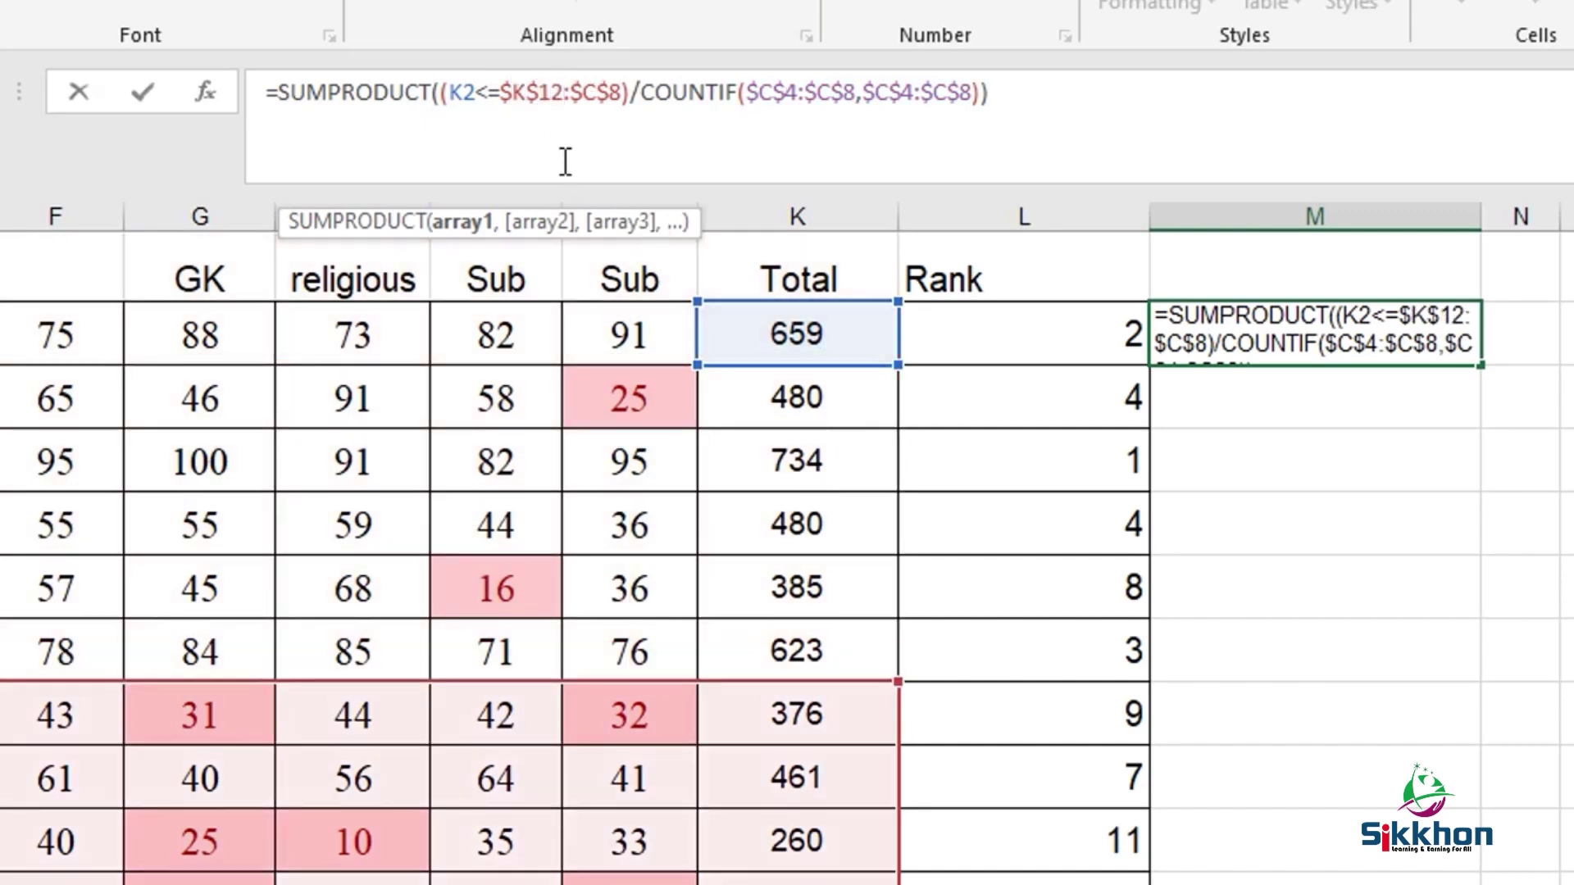
click(555, 107)
key(BackSpace)
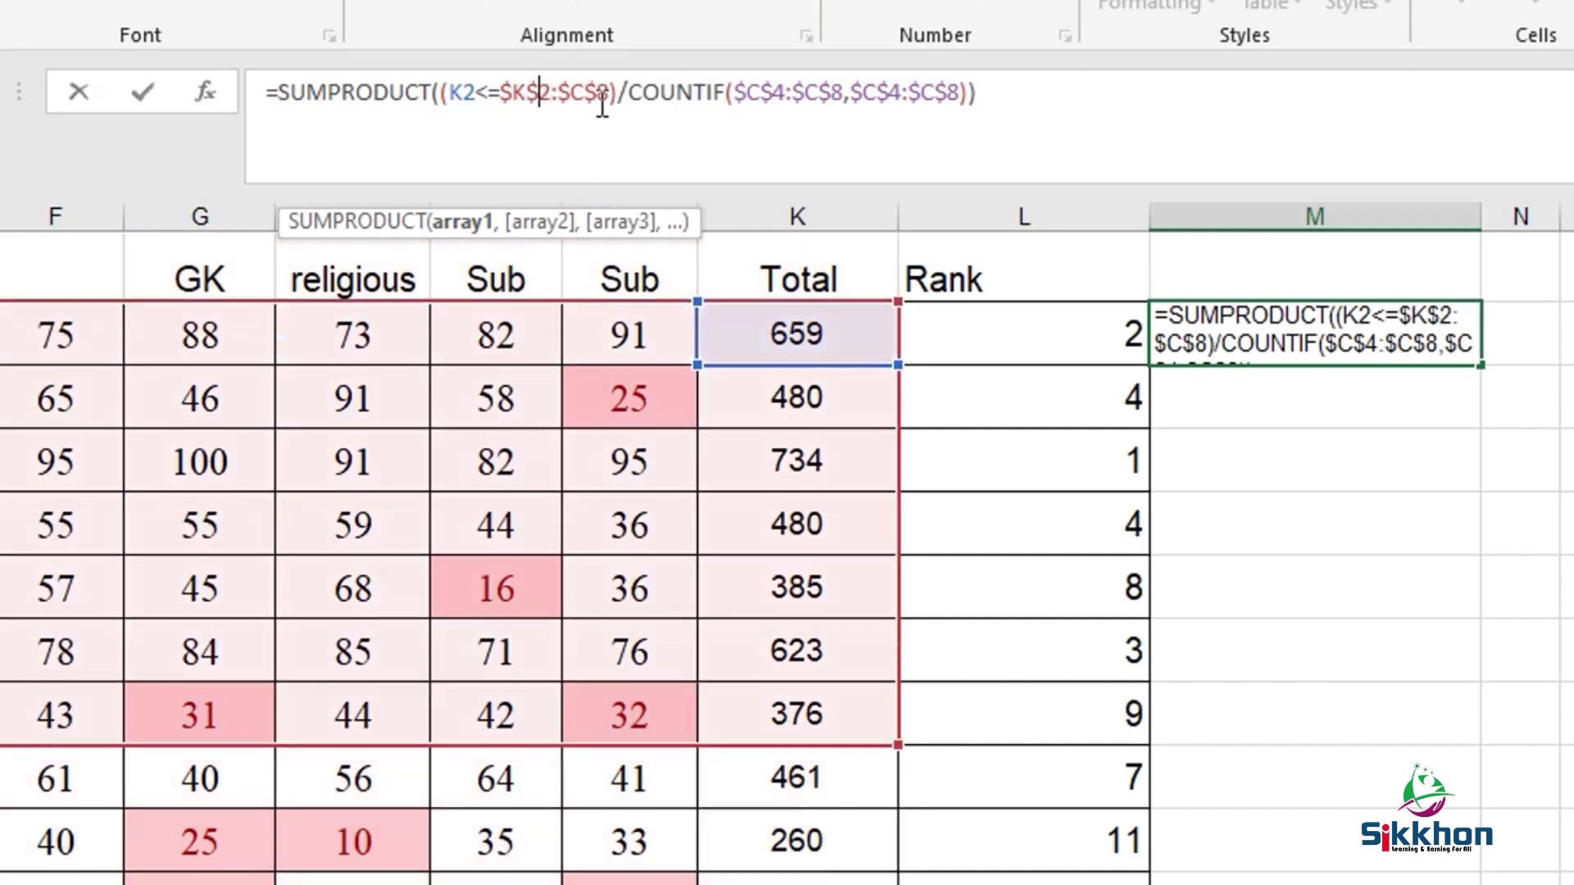
click(583, 92)
key(BackSpace)
text(K$)
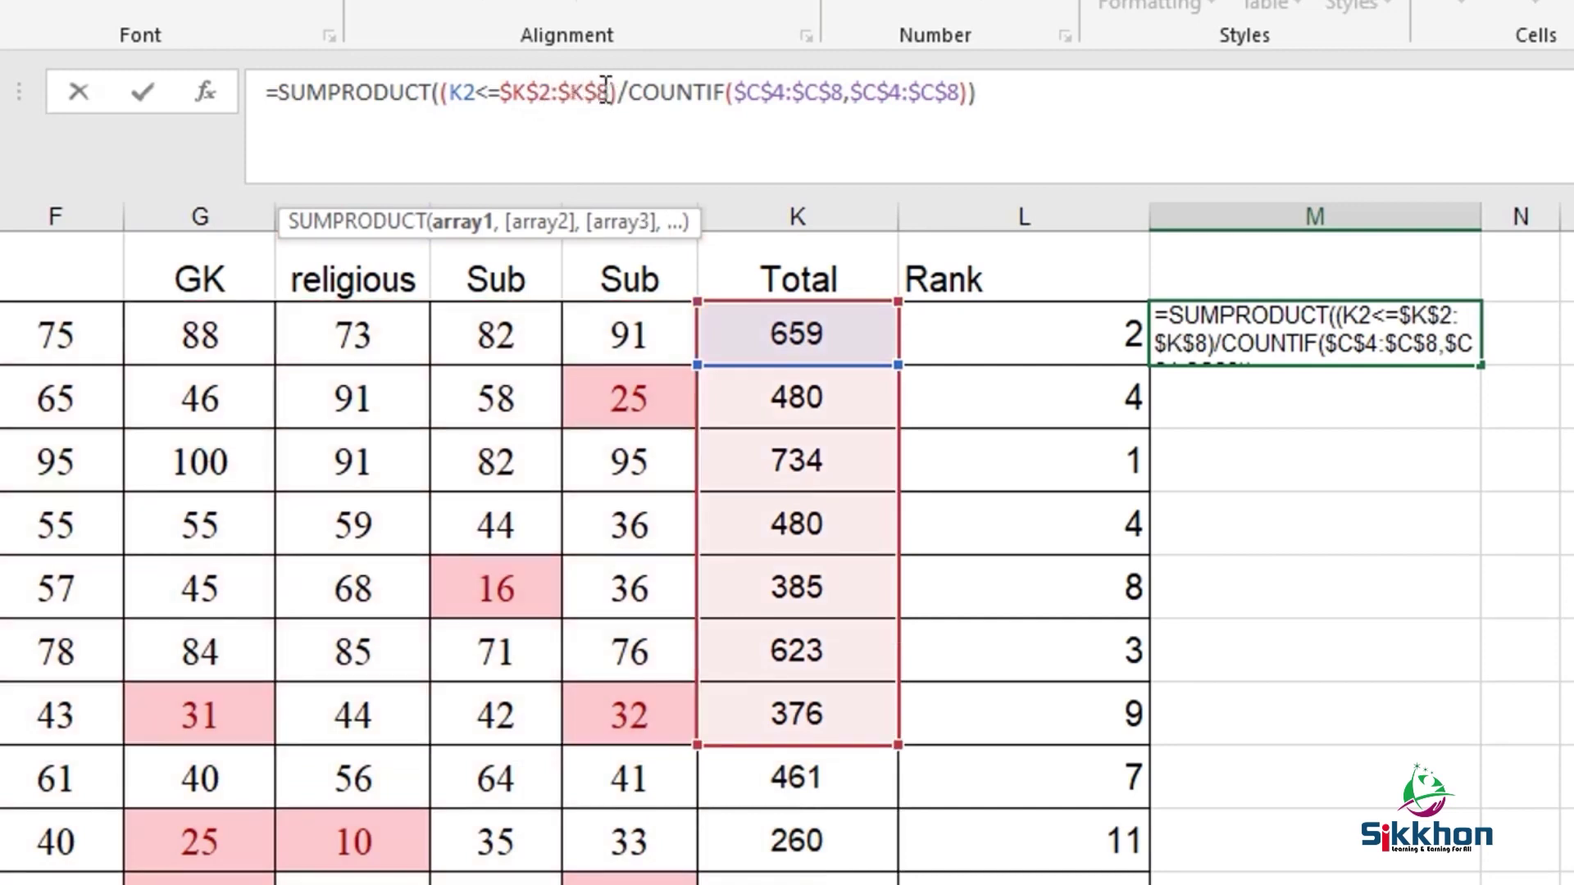
text(12)
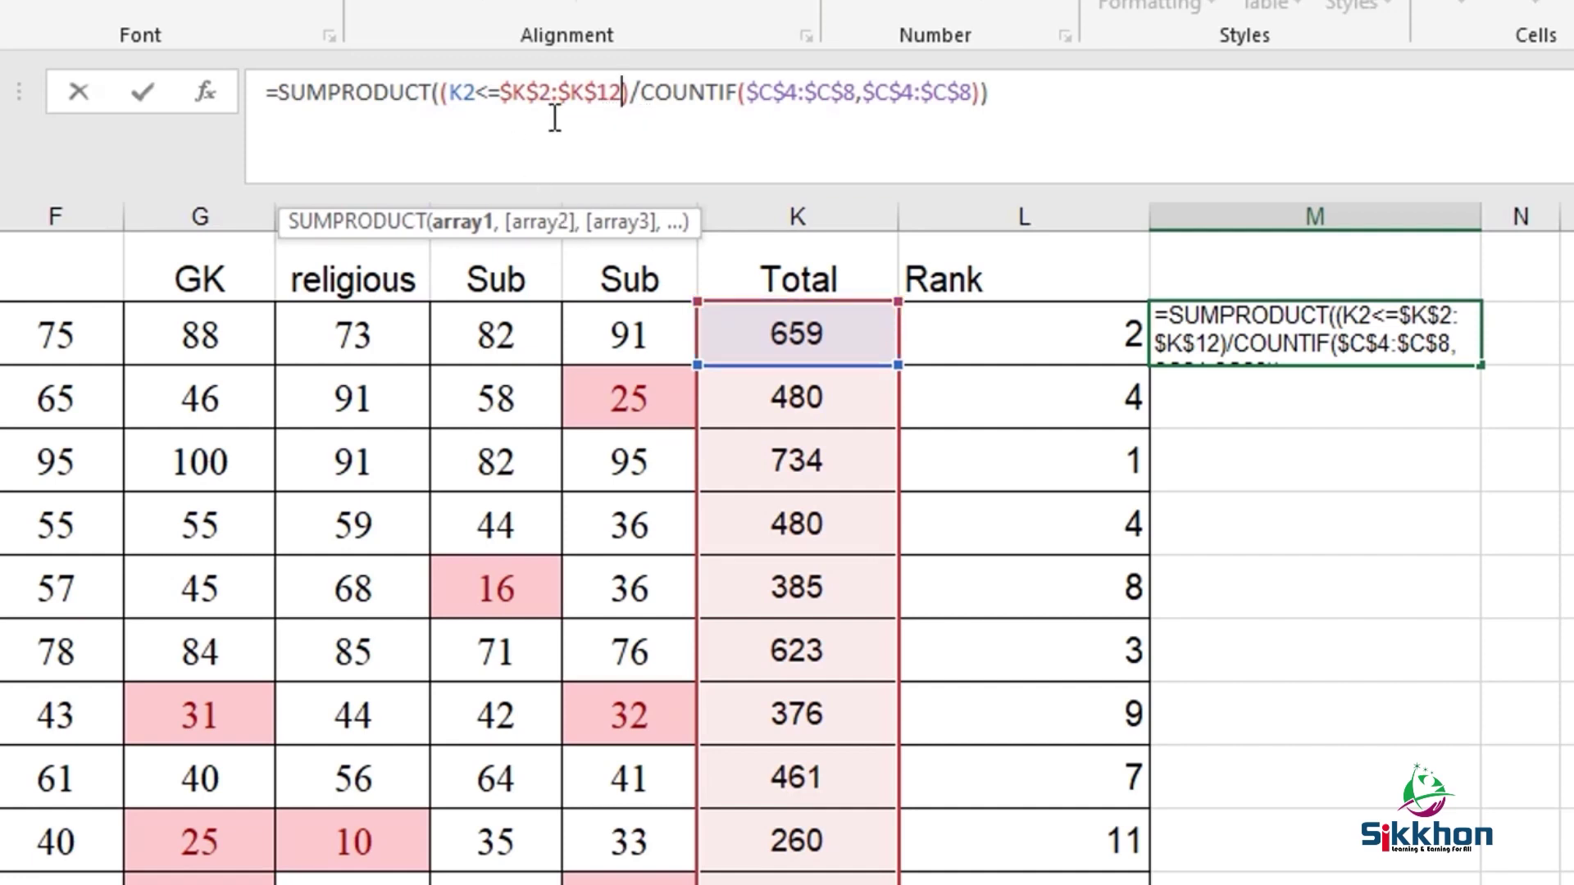
click(617, 92)
Change the first COUNTIF range from $C$4:$C$8 to $K$2:$K$12.
click(765, 92)
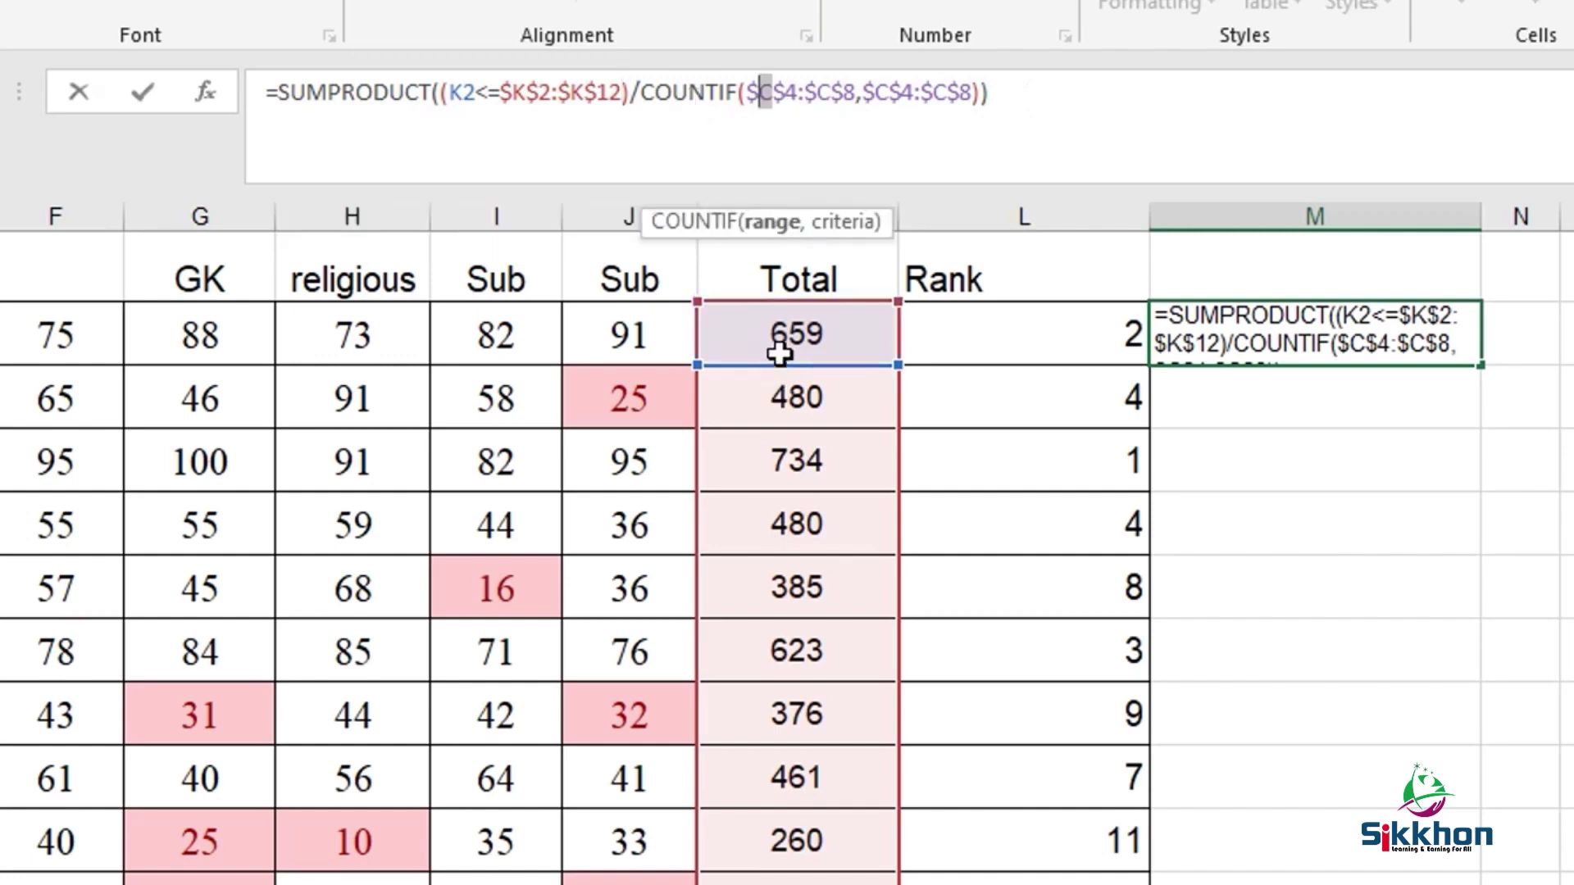
key(Delete)
text(K)
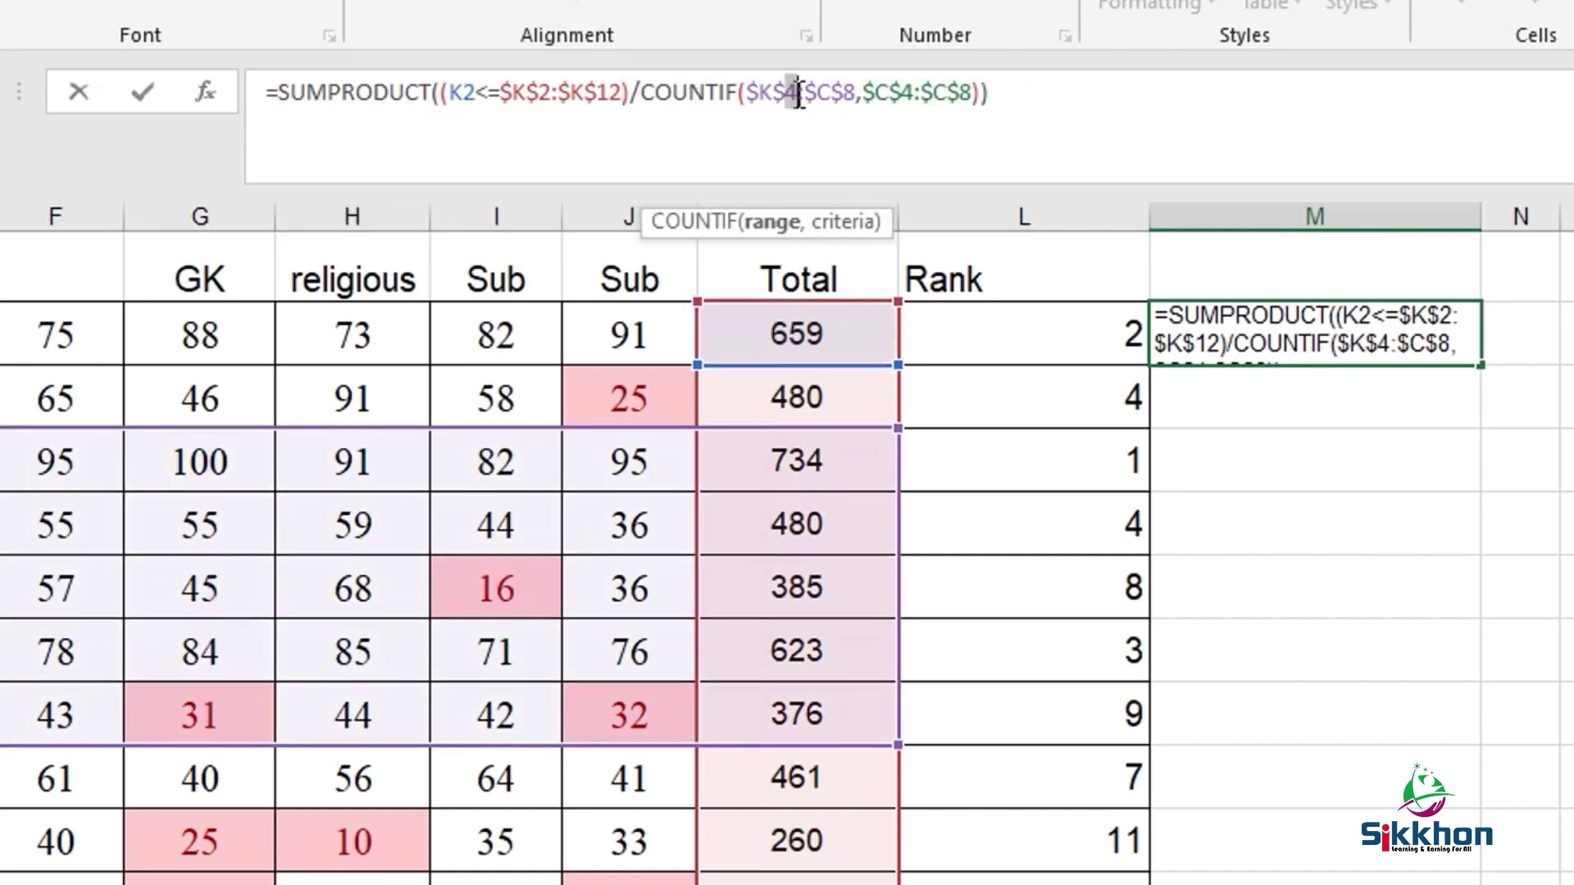
text(2)
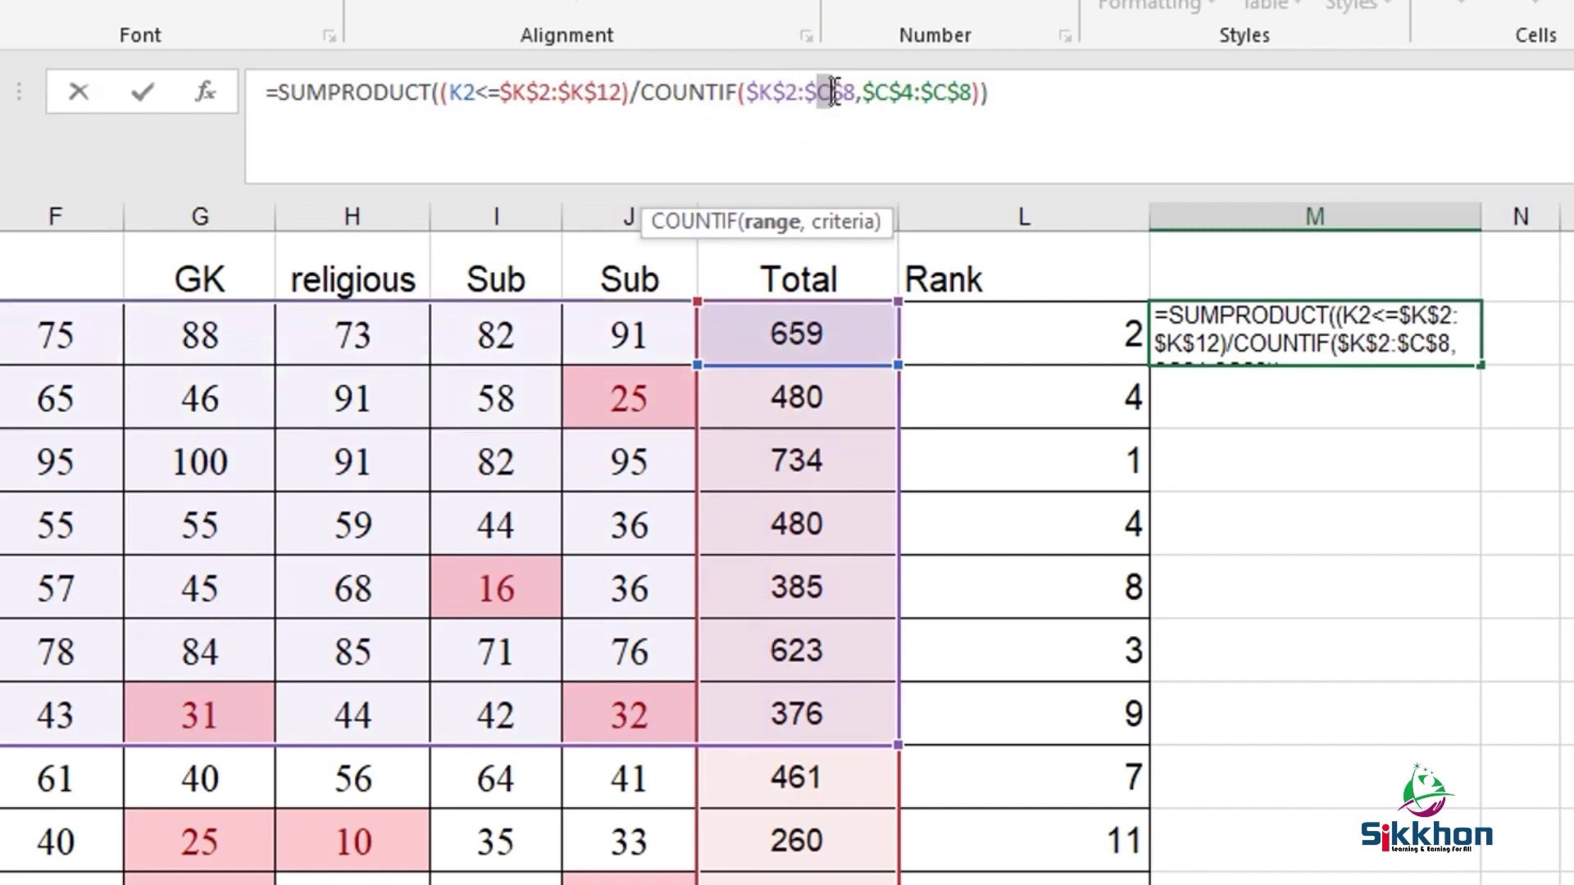
key(Delete)
text(K)
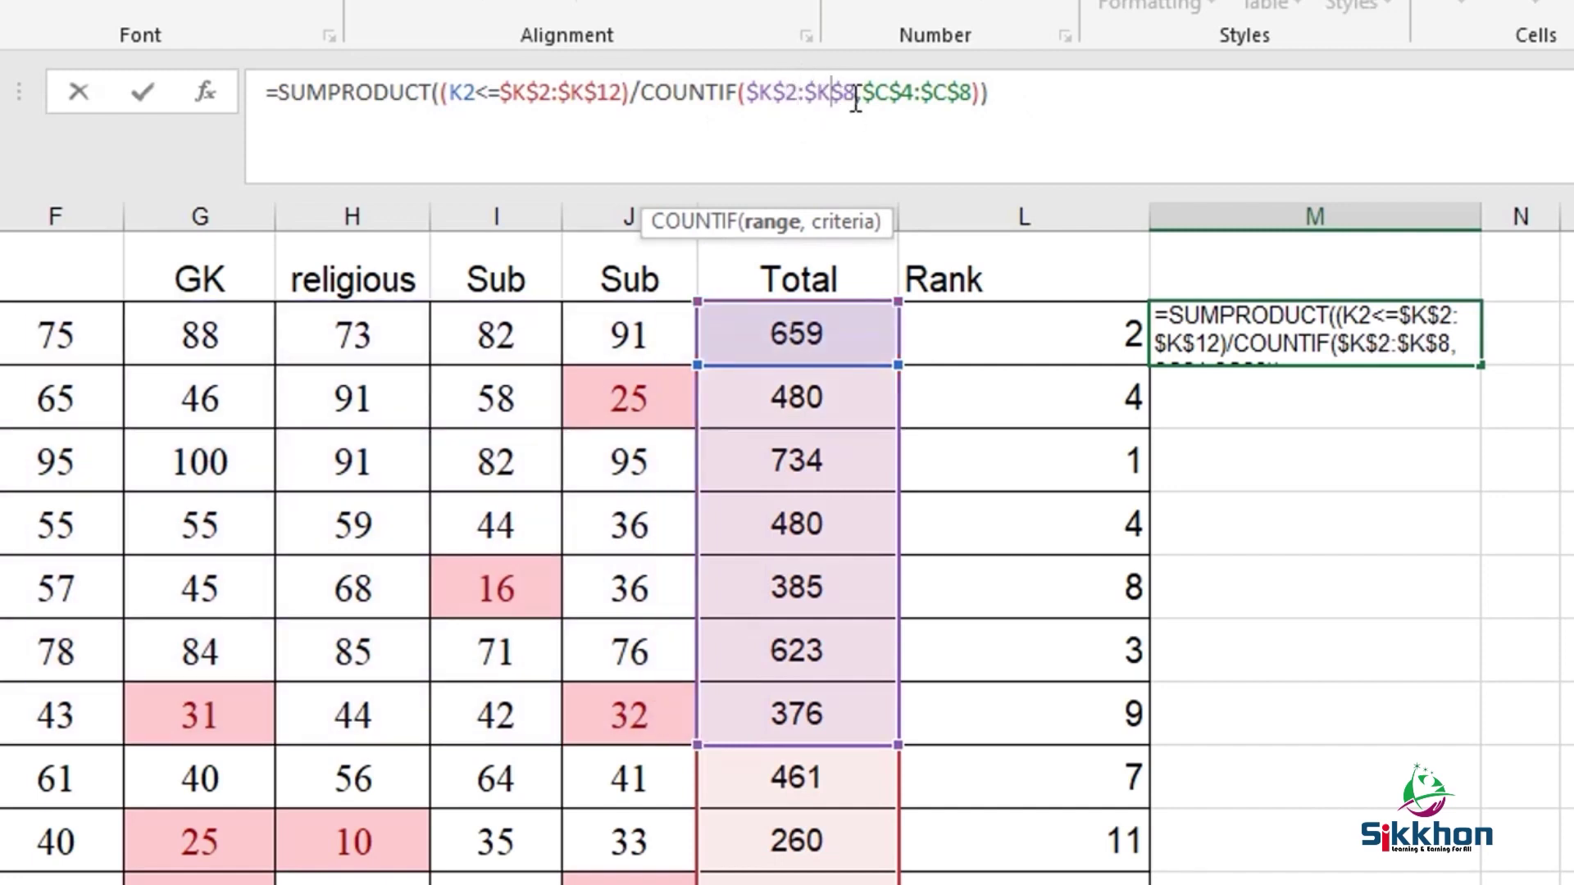
drag(846, 95, 855, 95)
text(12)
Change the COUNTIF criteria range to $K$2:$K$12 as well.
click(896, 93)
drag(893, 93, 982, 93)
text(K$2:$K$12)
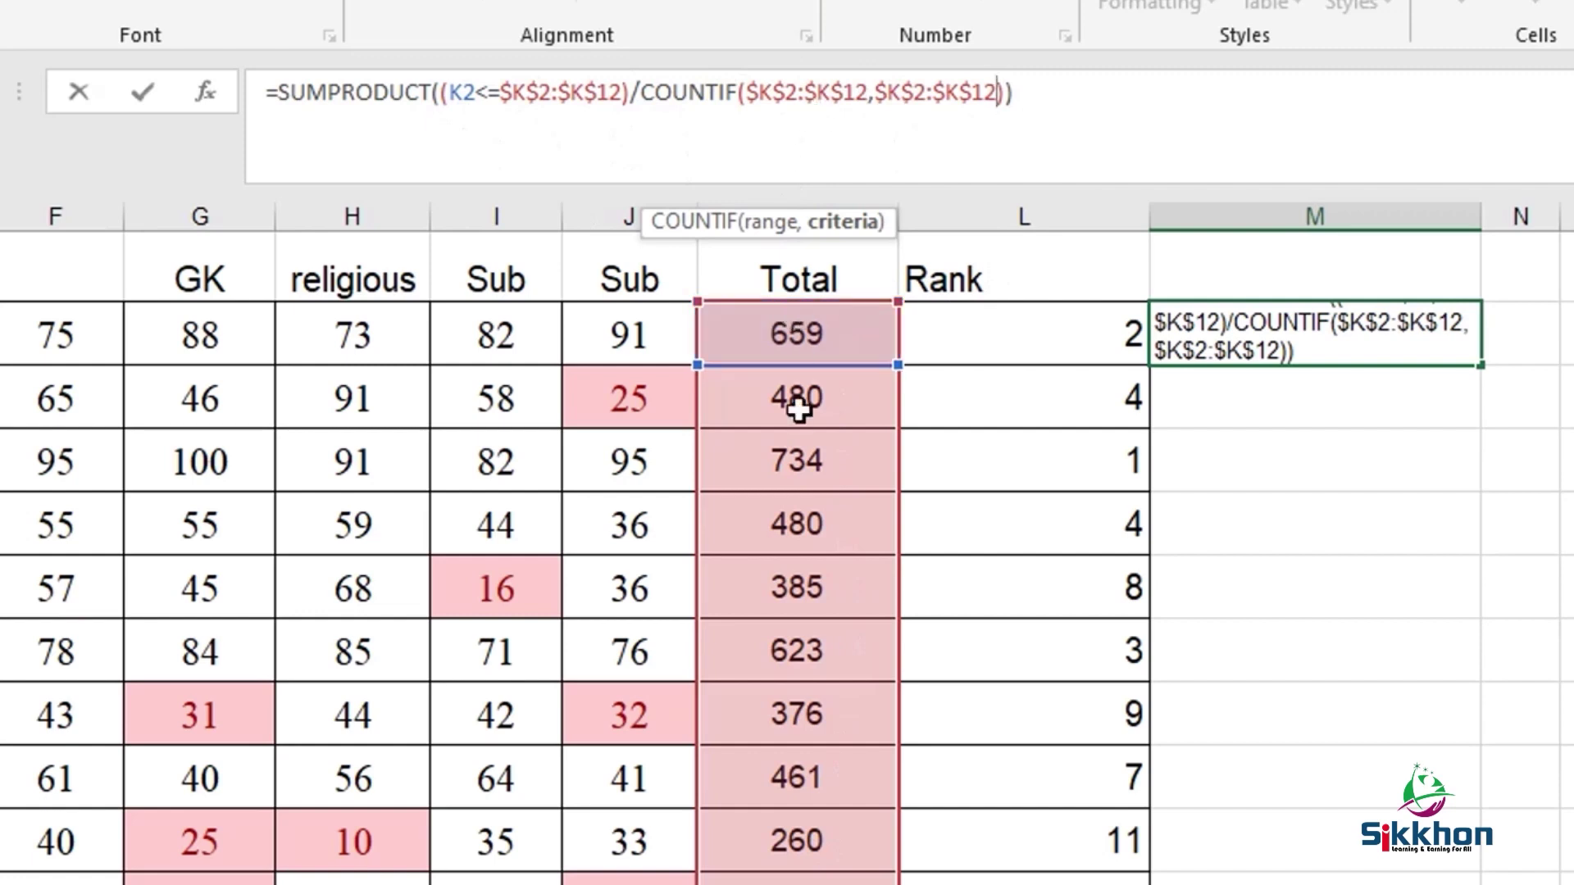
click(1410, 322)
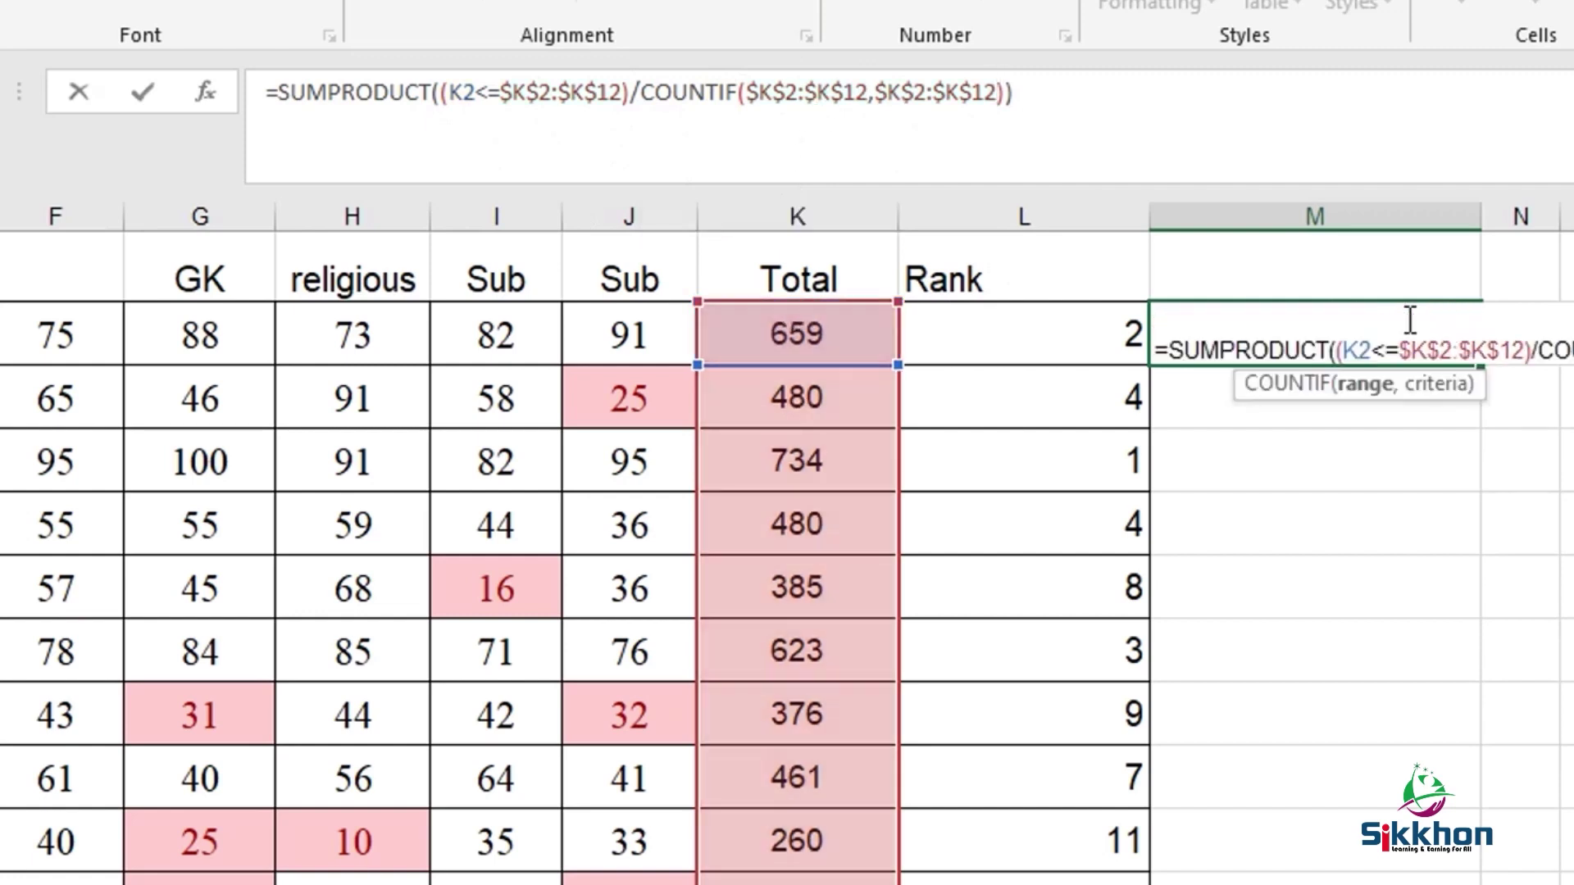
Commit the dense-rank formula in M2 and enlarge its font.
key(Return)
click(1304, 325)
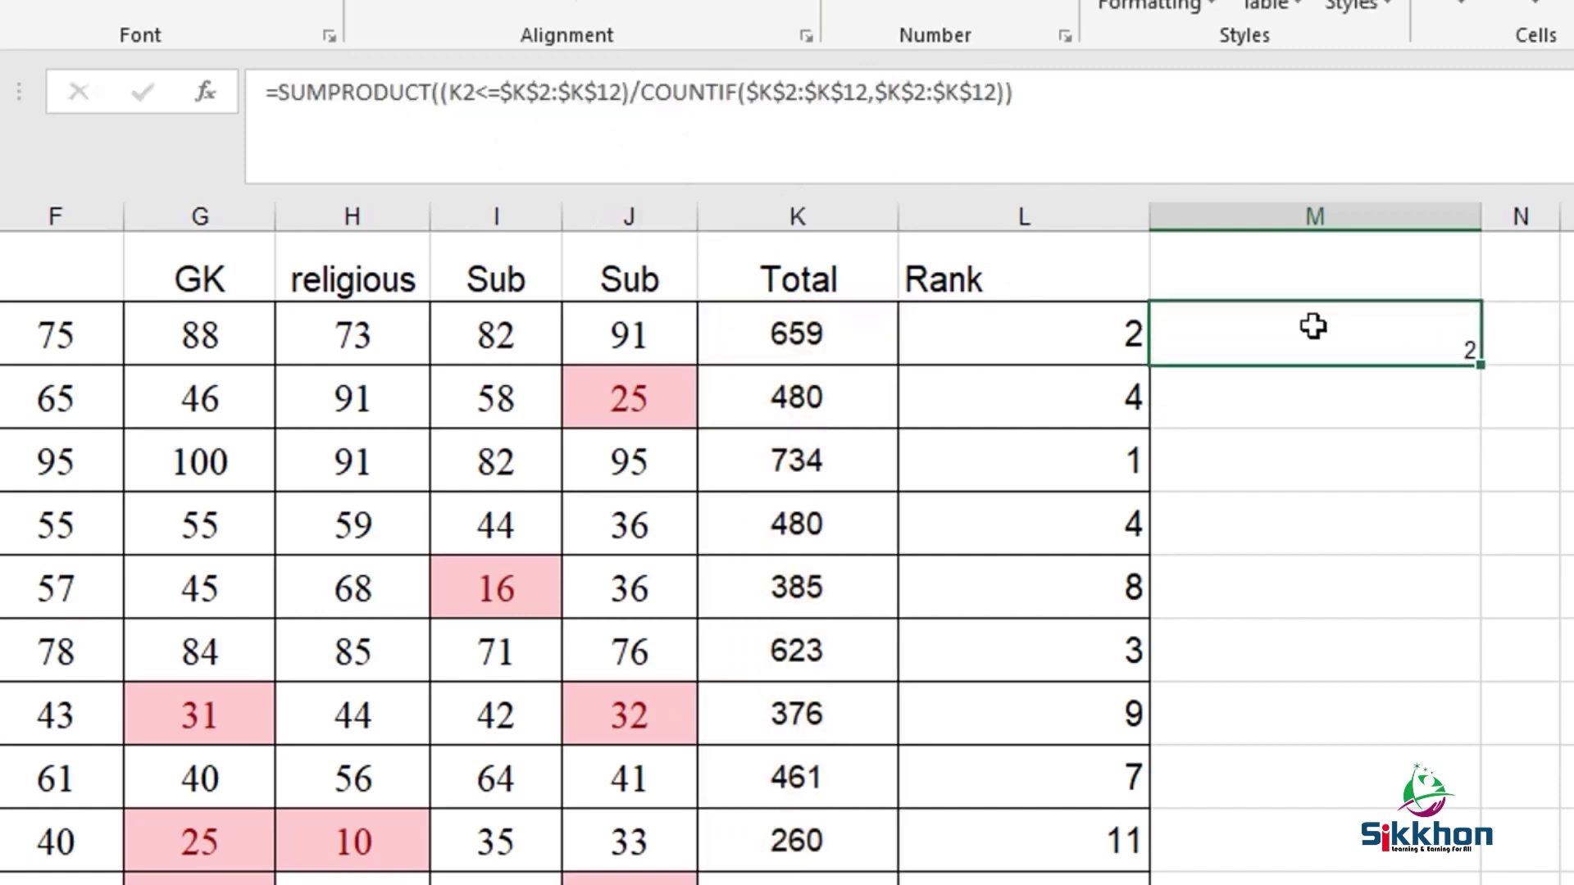
key(ctrl+shift+period)
key(ctrl+shift+period)
key(ctrl+shift+period)
key(ctrl+shift+period)
key(ctrl+shift+period)
key(ctrl+shift+period)
key(ctrl+shift+period)
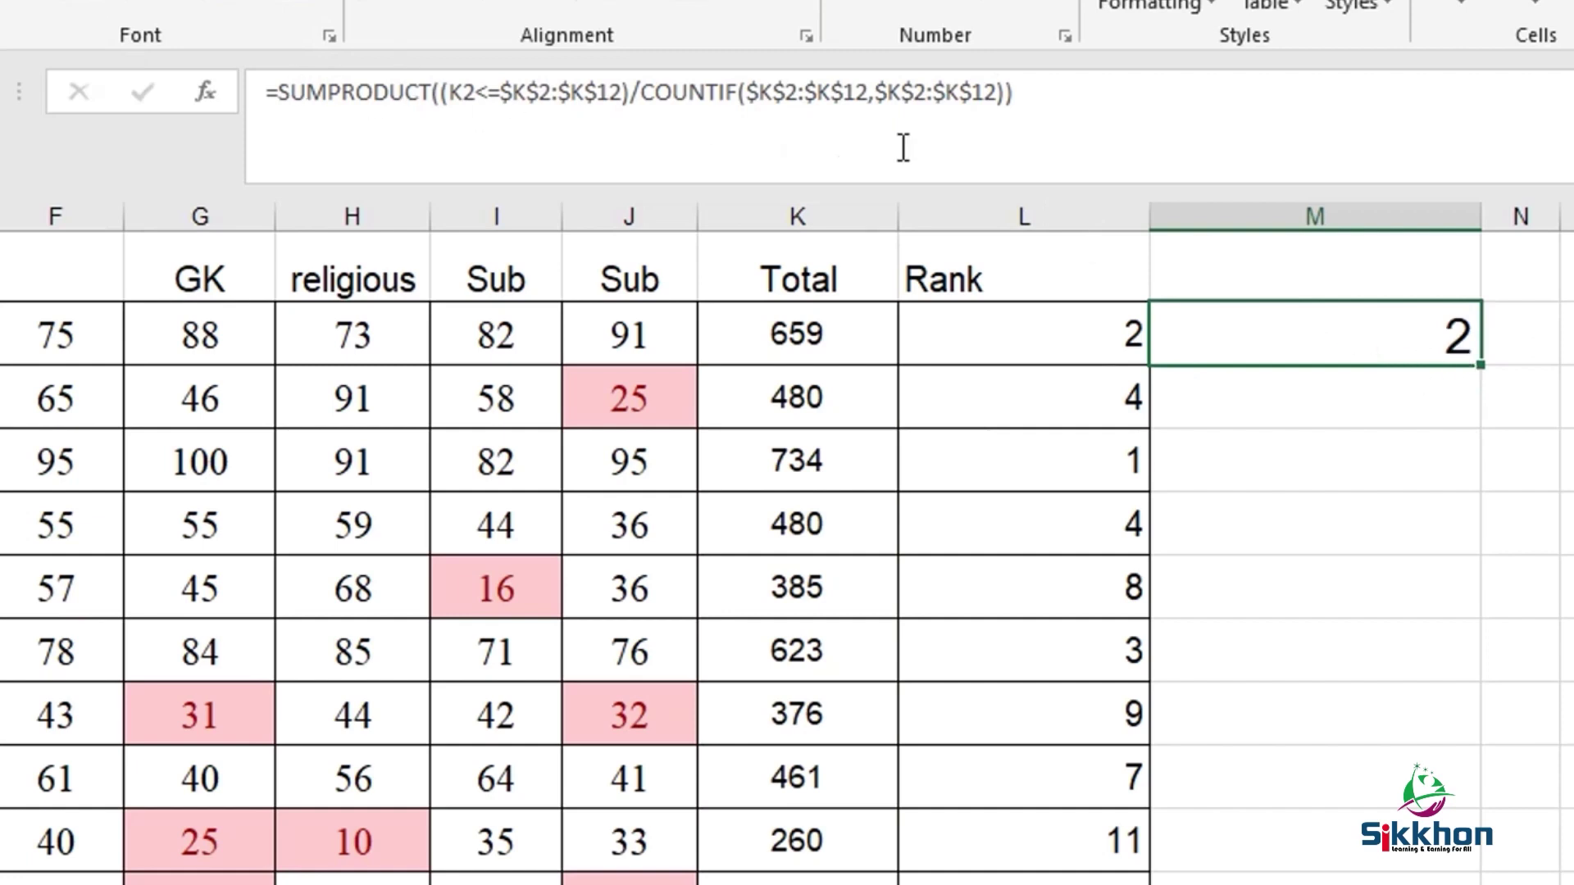
Fill M2's formula down to M12 and compare dense ranks with the RANK results.
drag(1482, 369, 1448, 884)
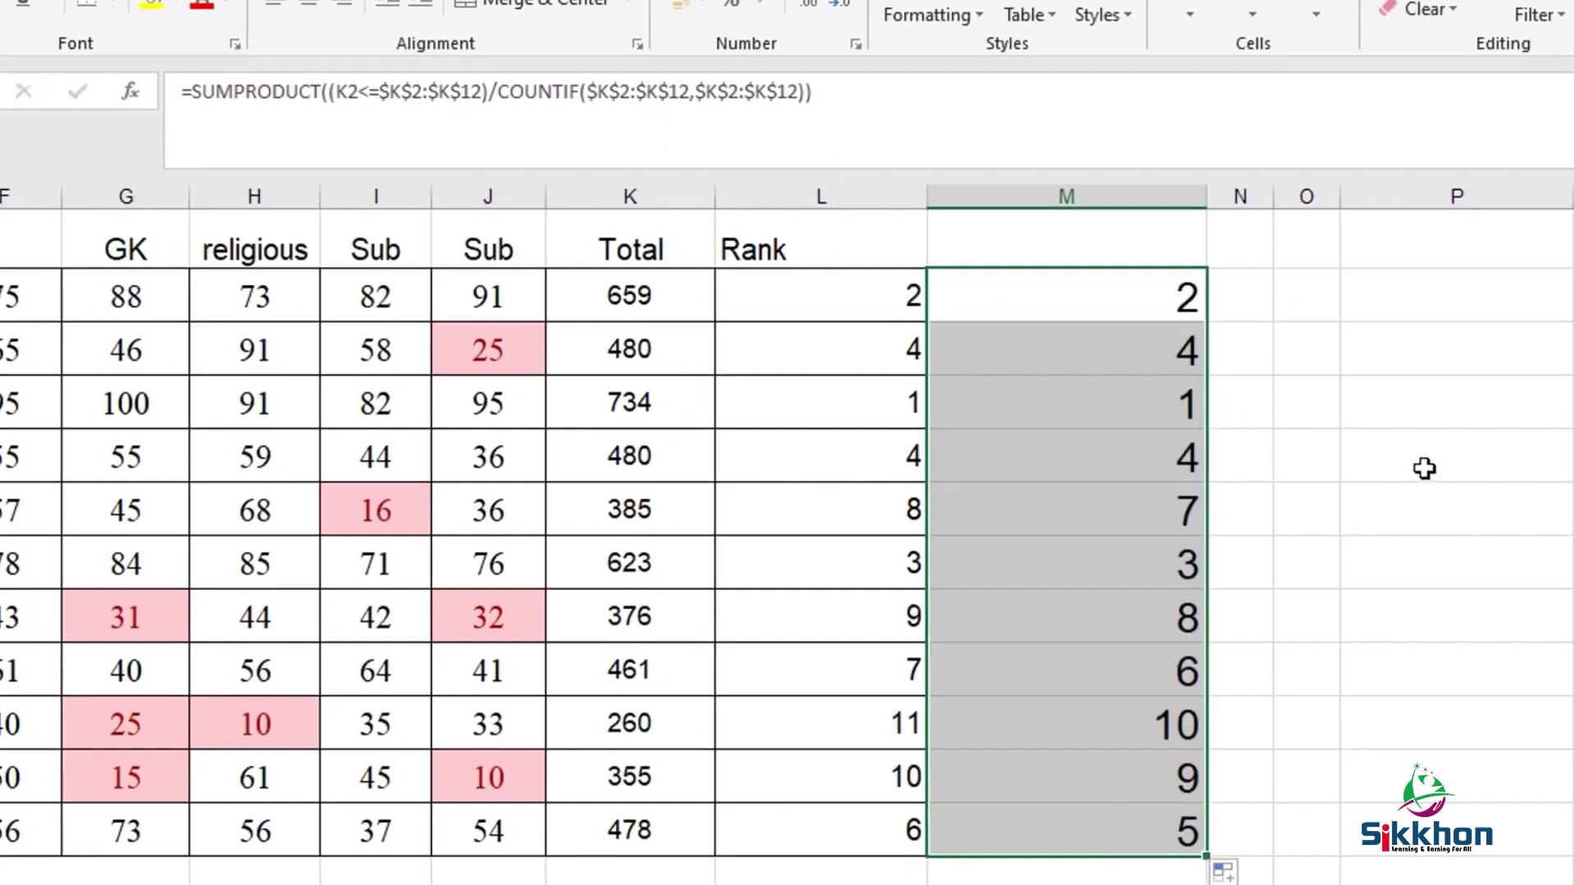
click(1185, 350)
click(1178, 406)
click(1177, 468)
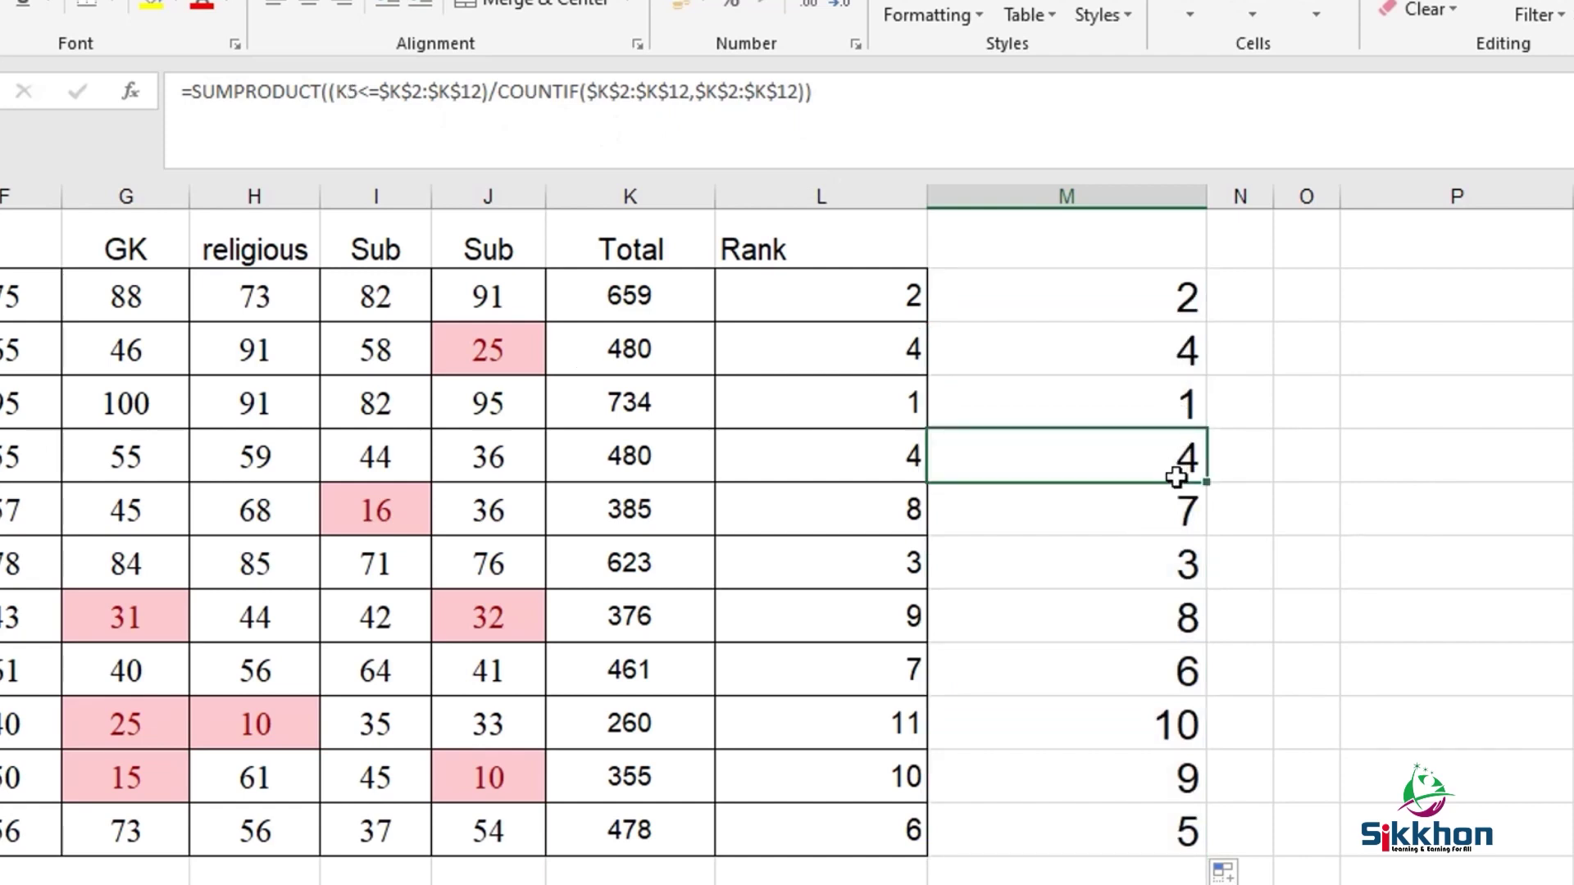
click(913, 511)
click(1193, 512)
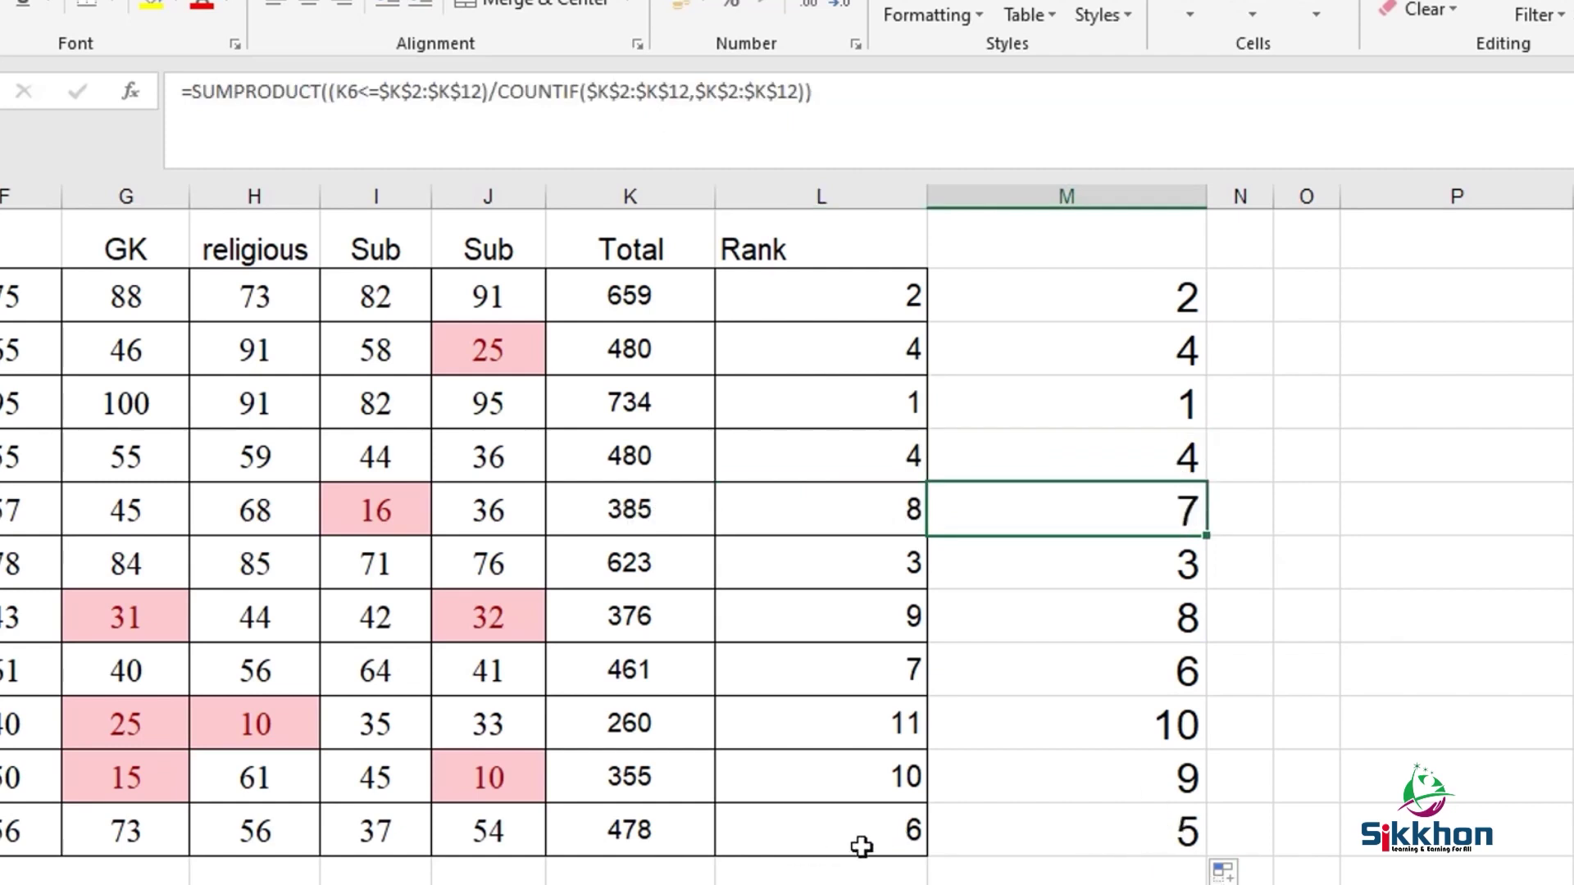
click(1181, 831)
click(1167, 355)
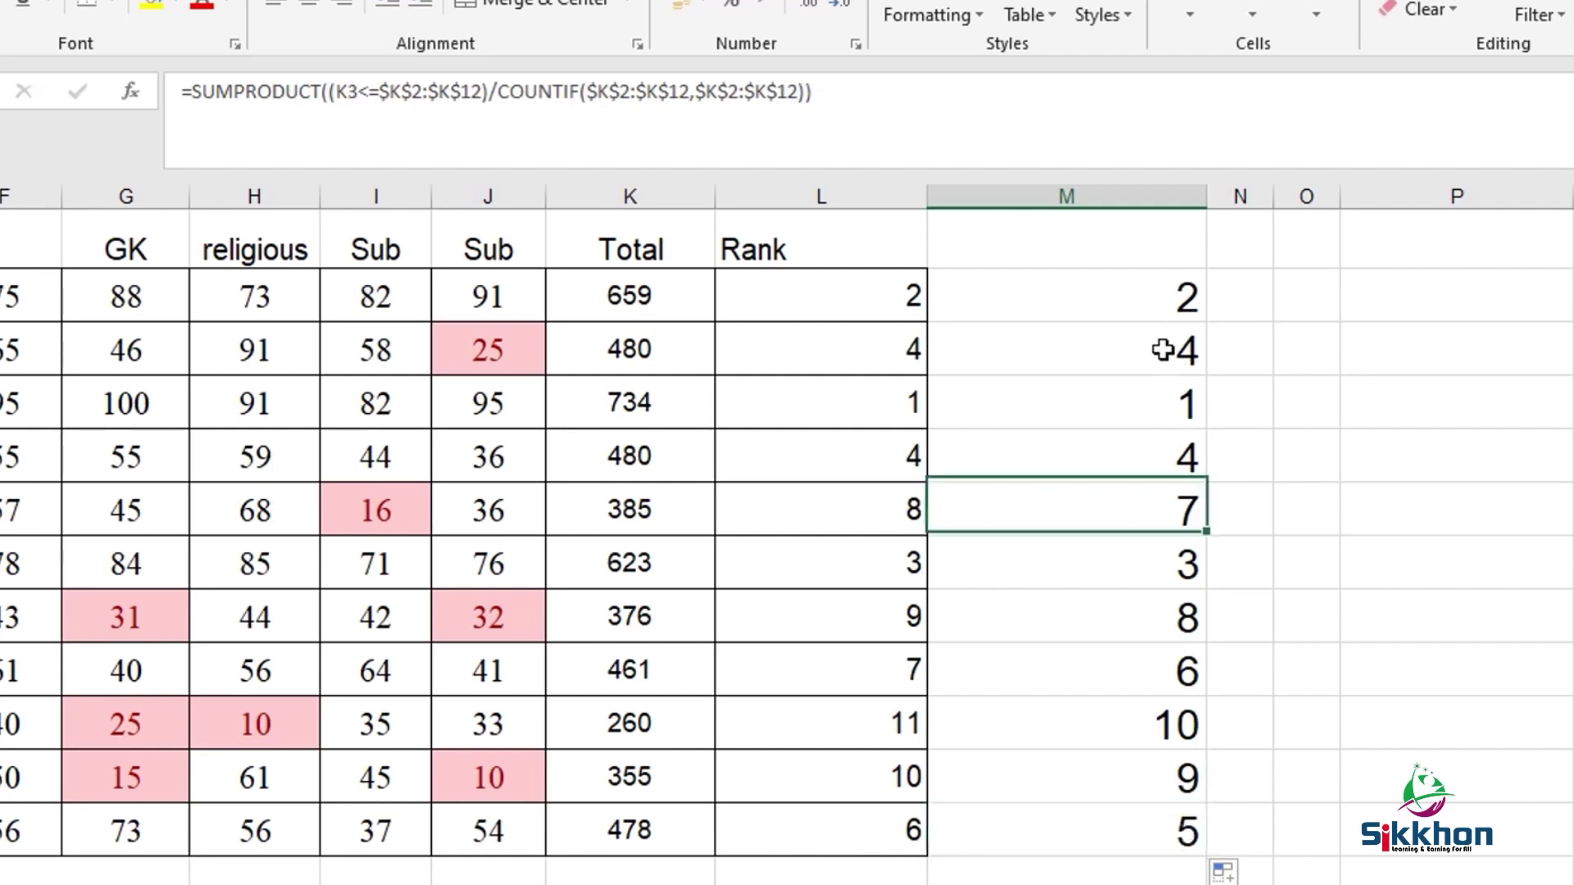
click(1172, 453)
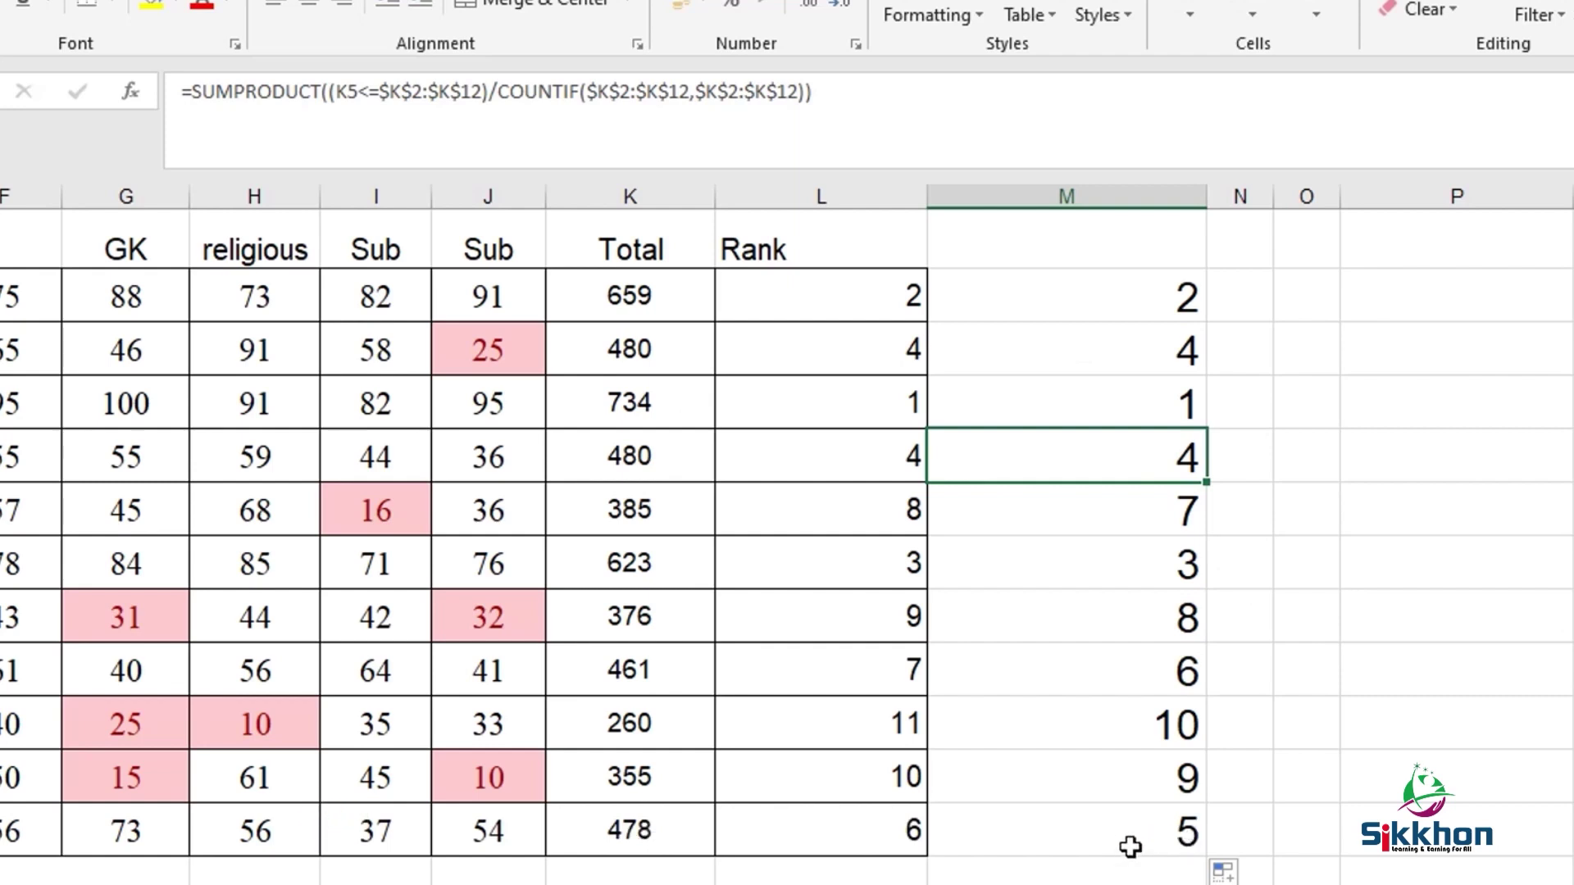
click(1130, 847)
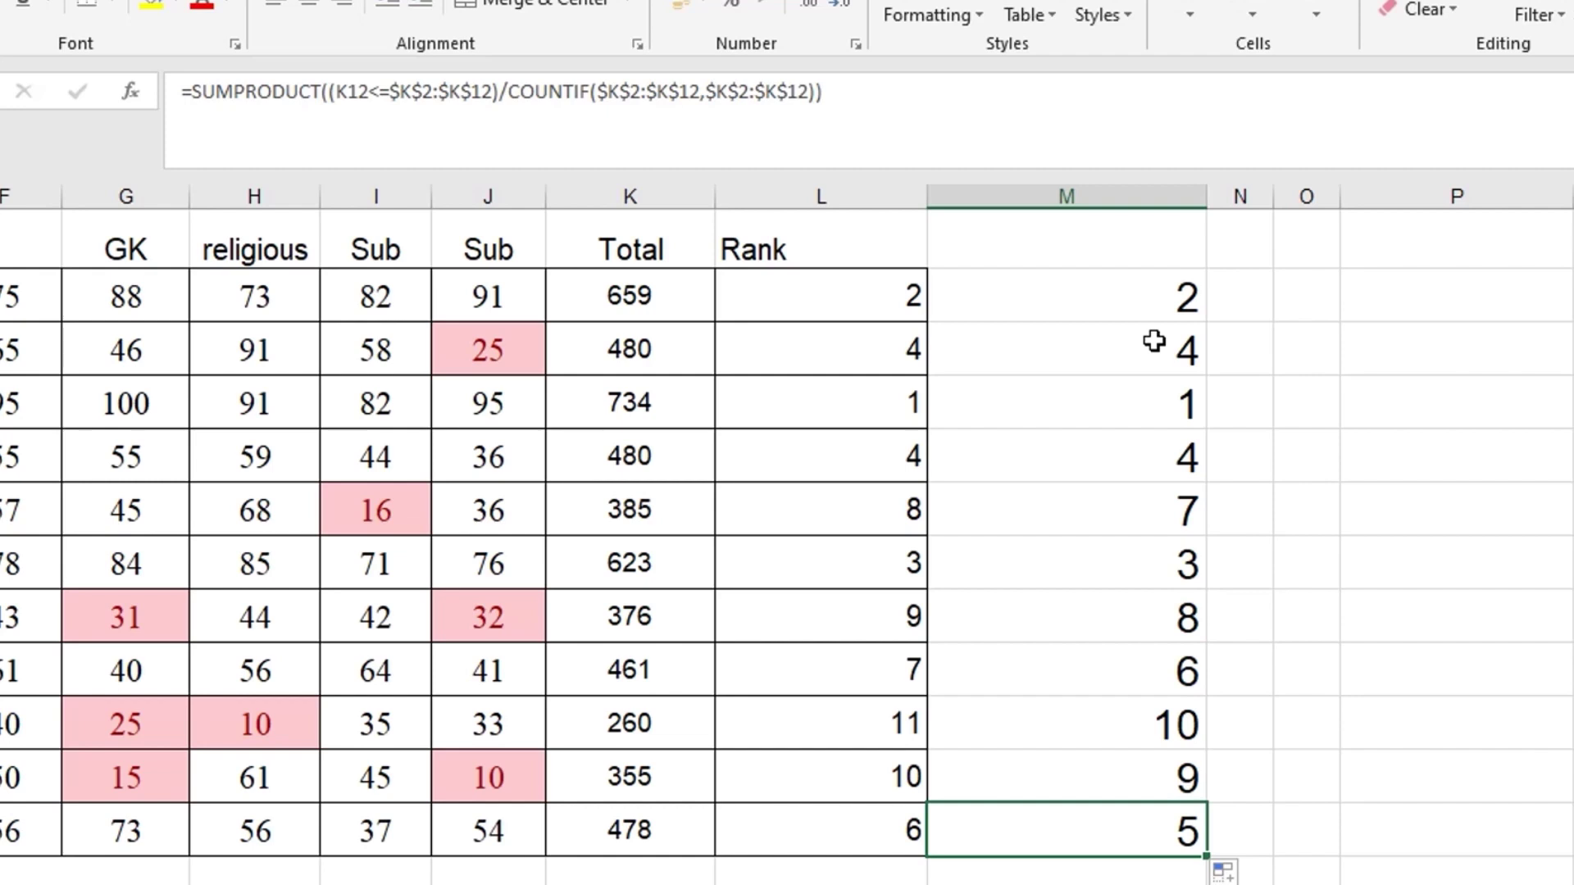
click(1117, 304)
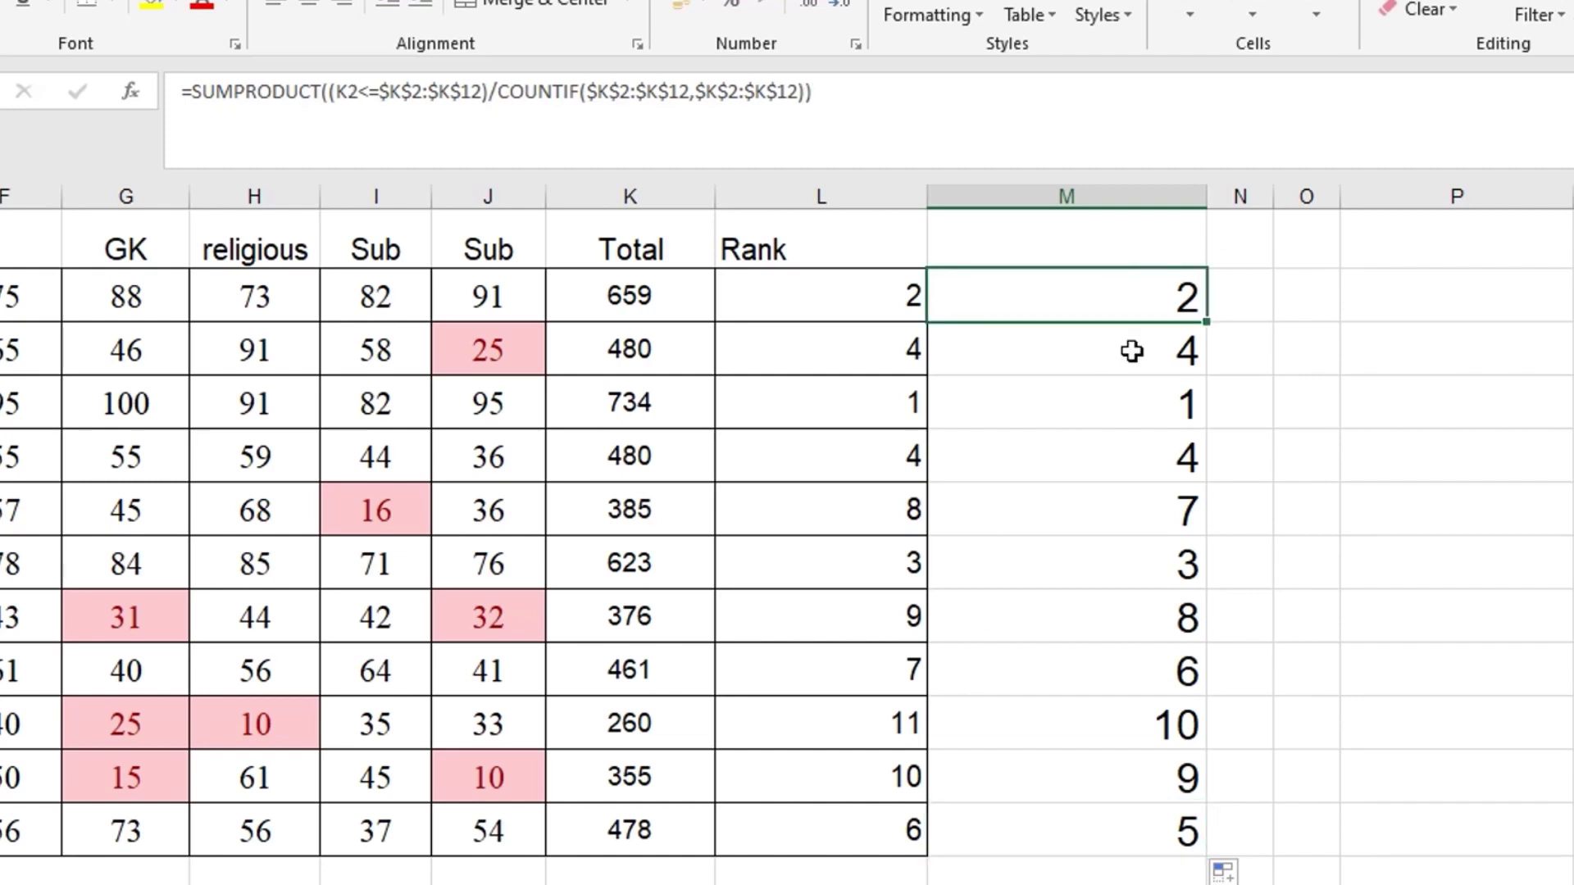